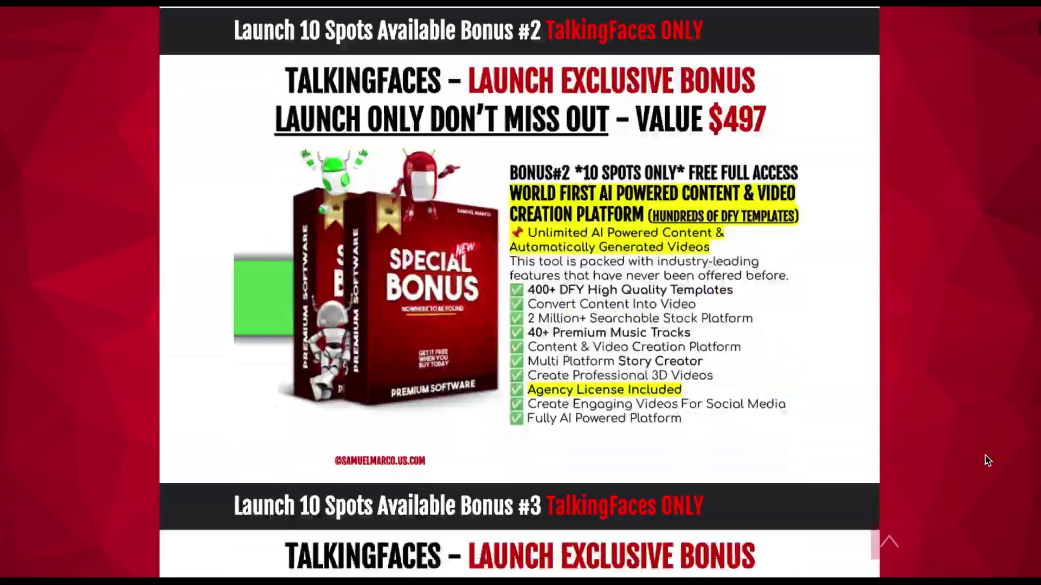
# - Scroll the TalkingFaces bonus page past Bonus Pack #31 to the Get Notified form and footer
pyautogui.scroll(-20, 987, 461)
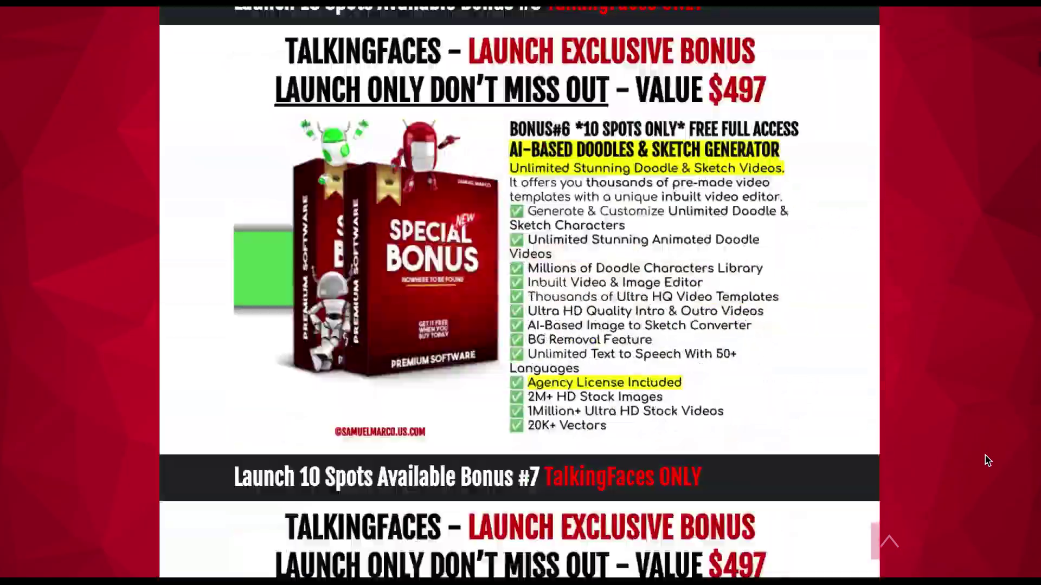
pyautogui.scroll(-20, 987, 460)
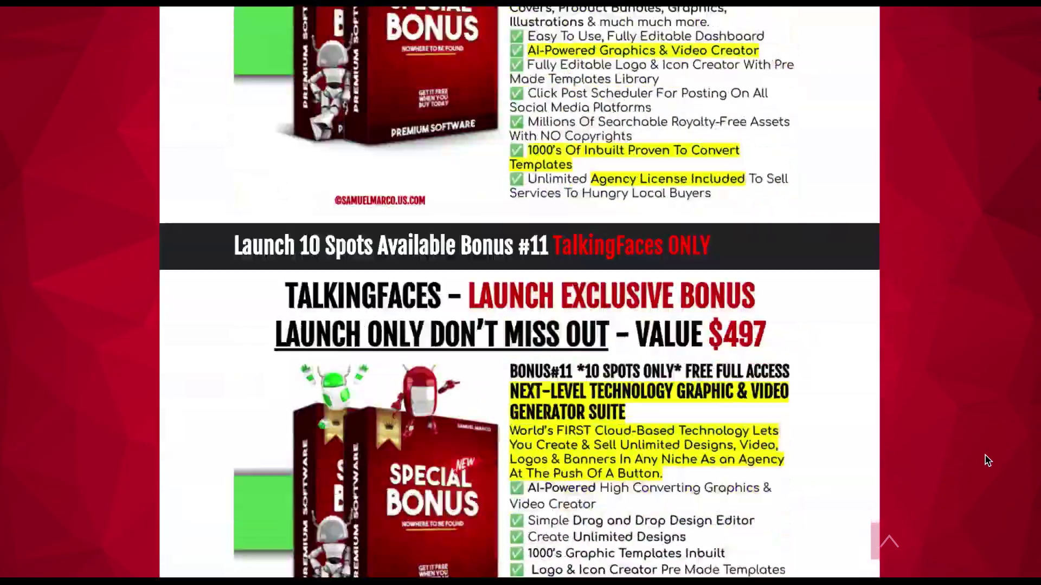
pyautogui.scroll(-20, 987, 461)
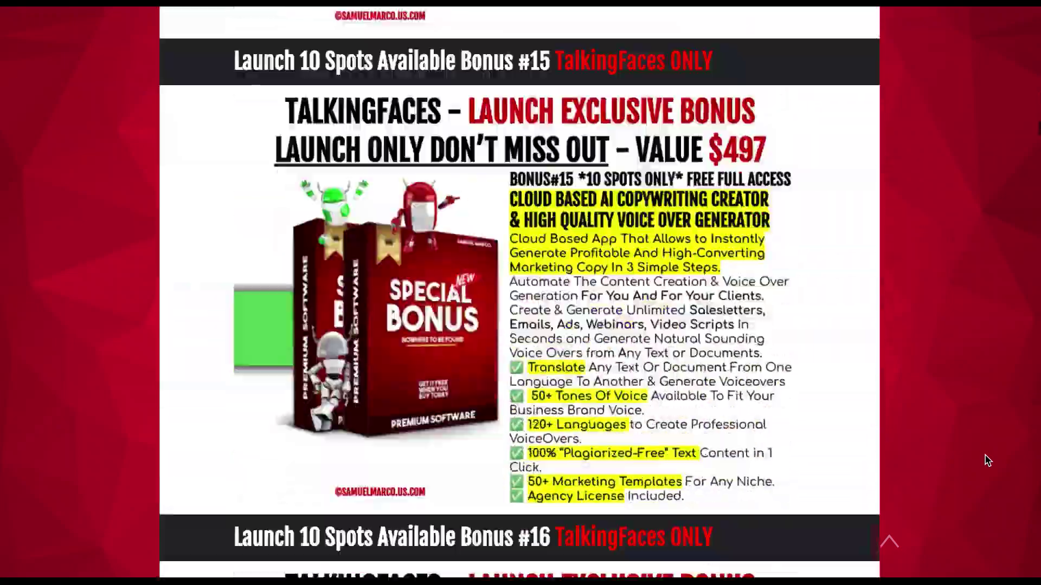
pyautogui.scroll(-20, 987, 461)
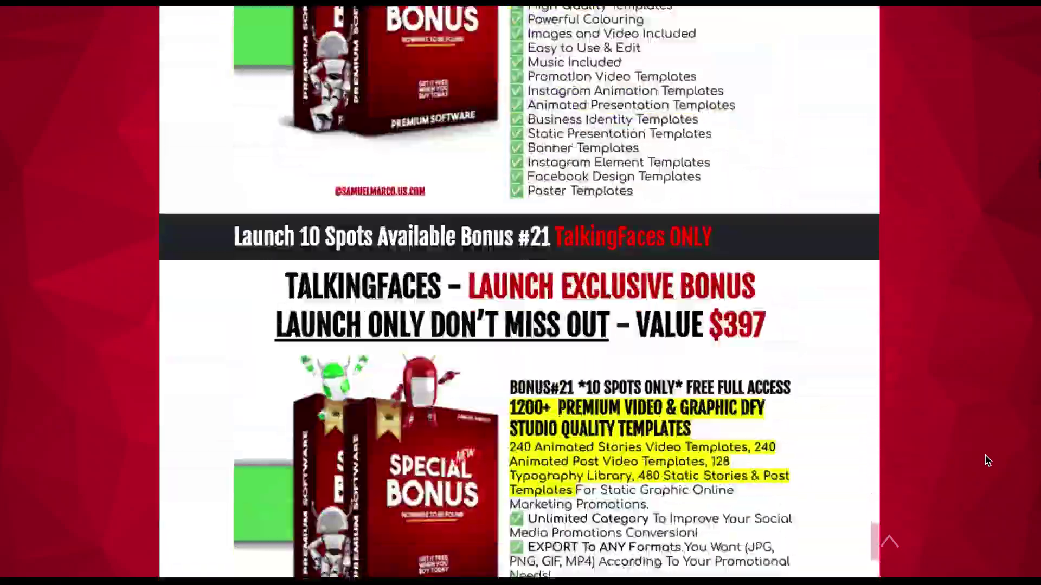
pyautogui.scroll(-20, 987, 460)
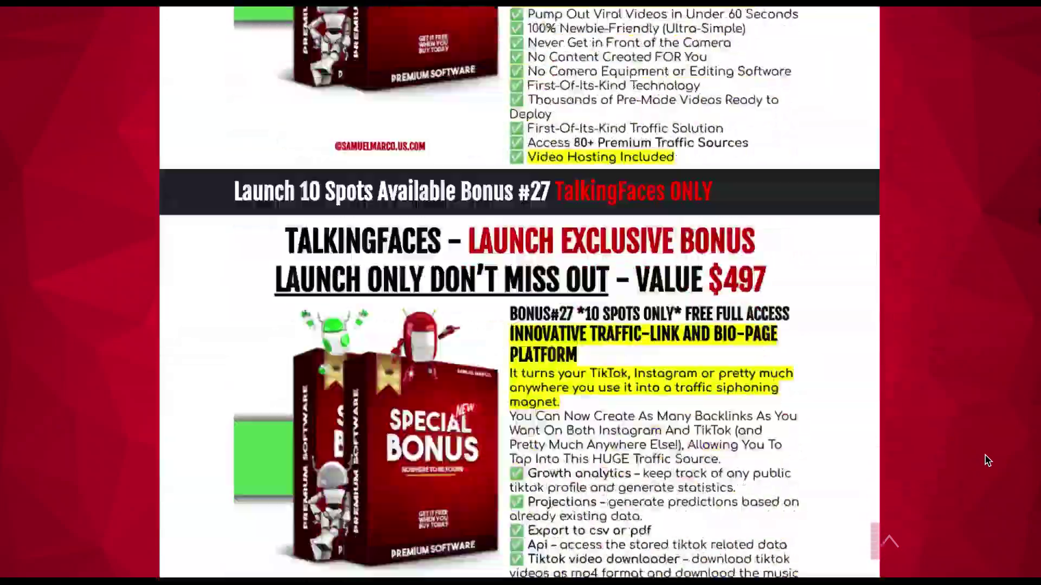
pyautogui.scroll(-20, 987, 461)
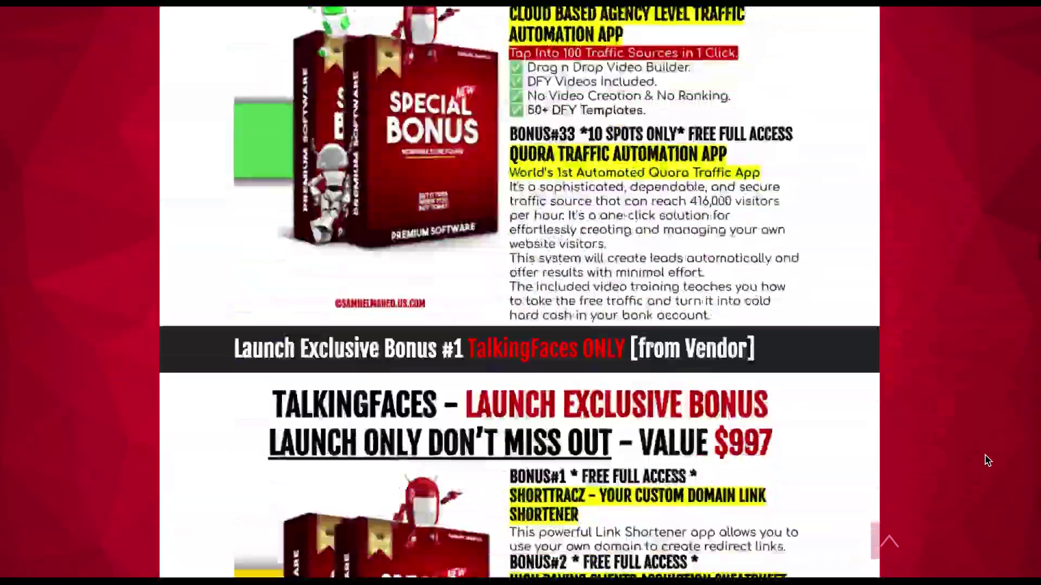
pyautogui.scroll(-20, 987, 461)
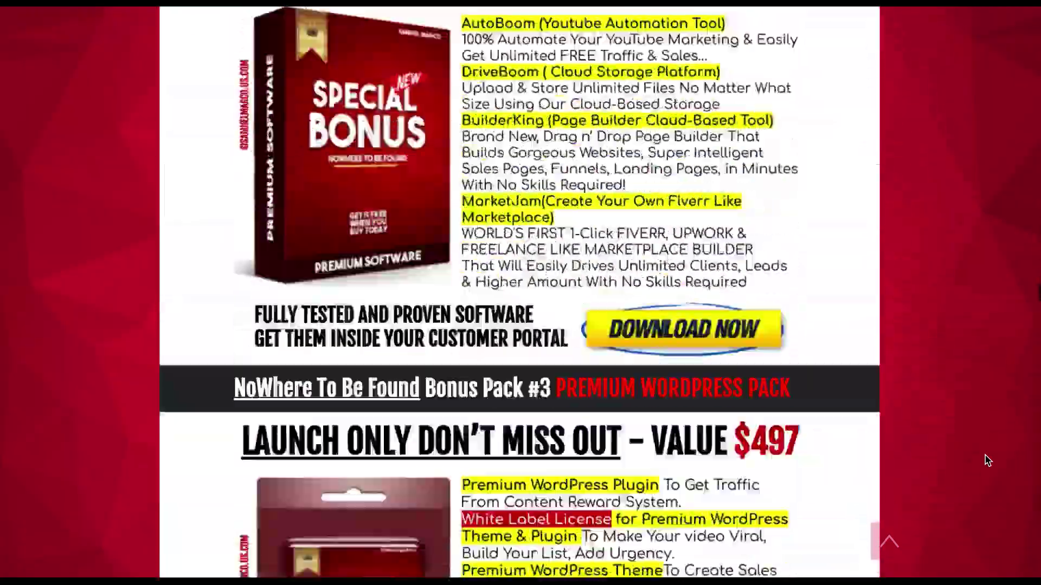
pyautogui.scroll(-20, 987, 461)
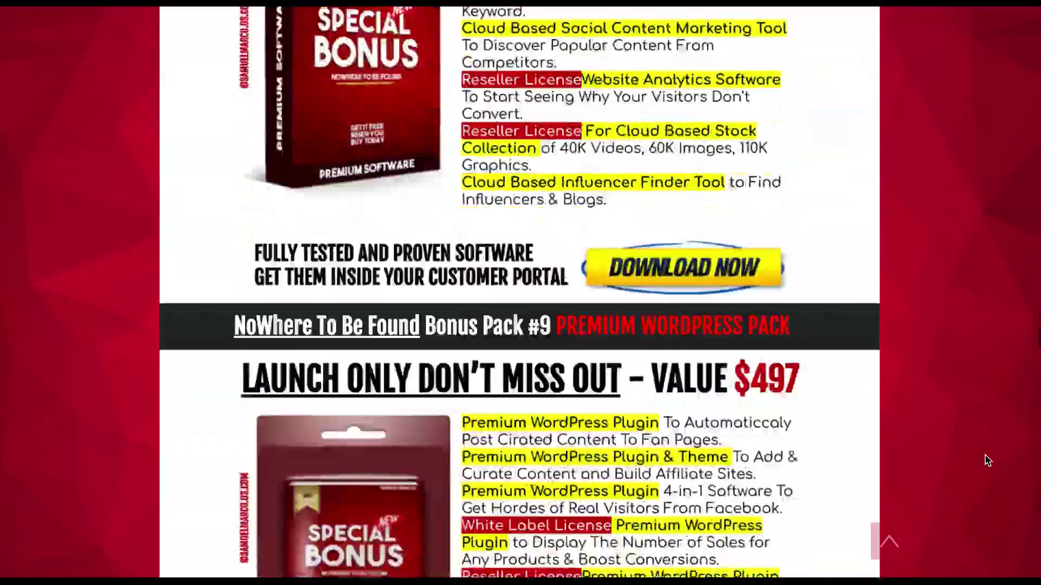
pyautogui.scroll(-20, 987, 460)
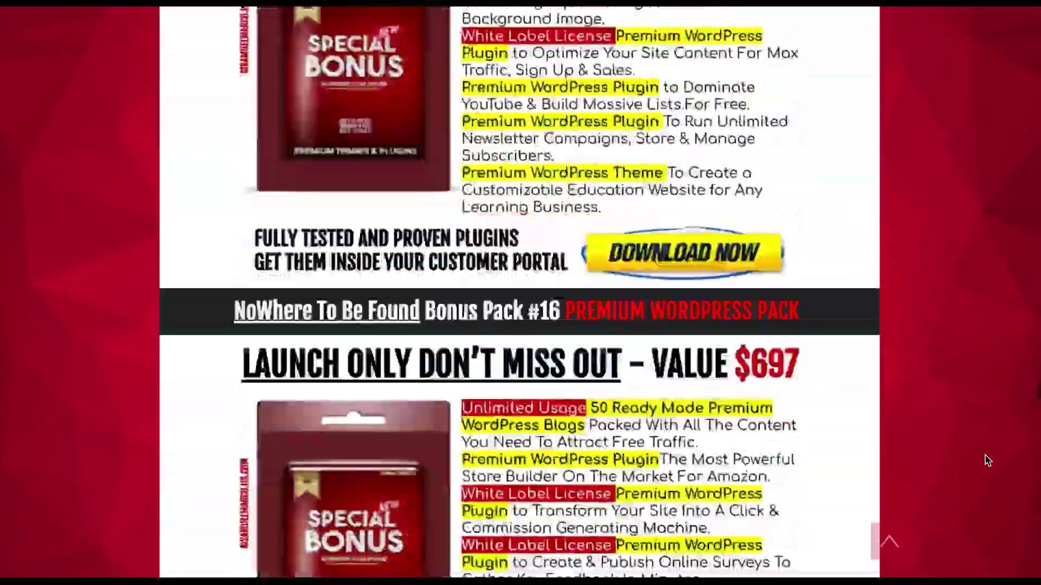
pyautogui.scroll(-20, 987, 460)
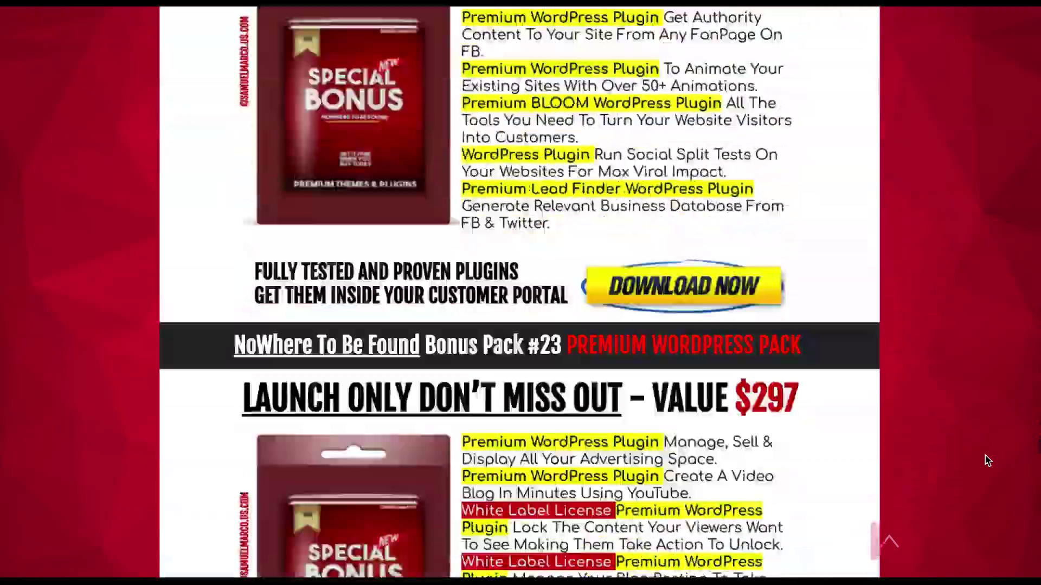
pyautogui.scroll(-20, 987, 460)
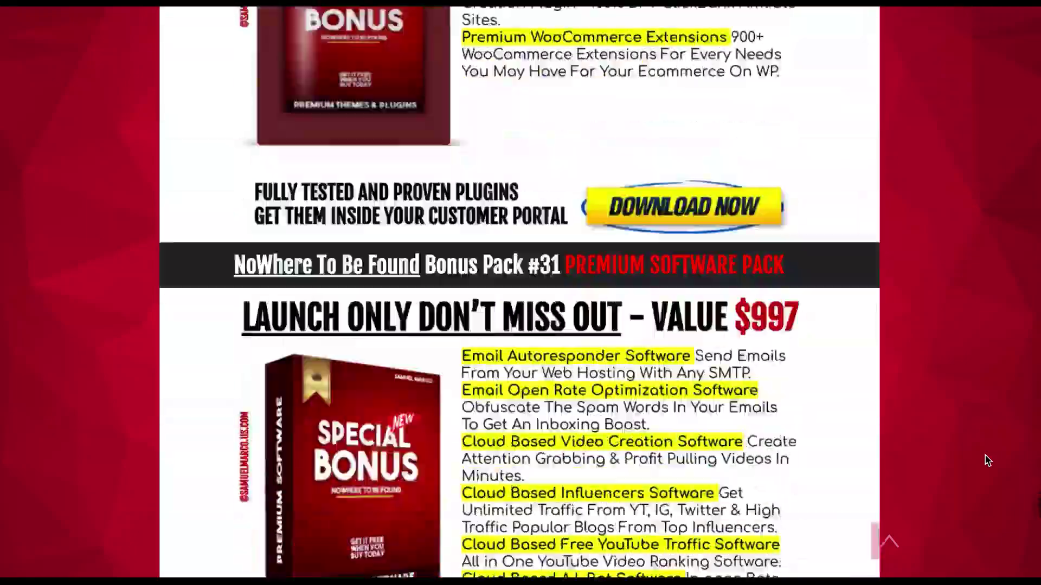
pyautogui.scroll(-20, 988, 460)
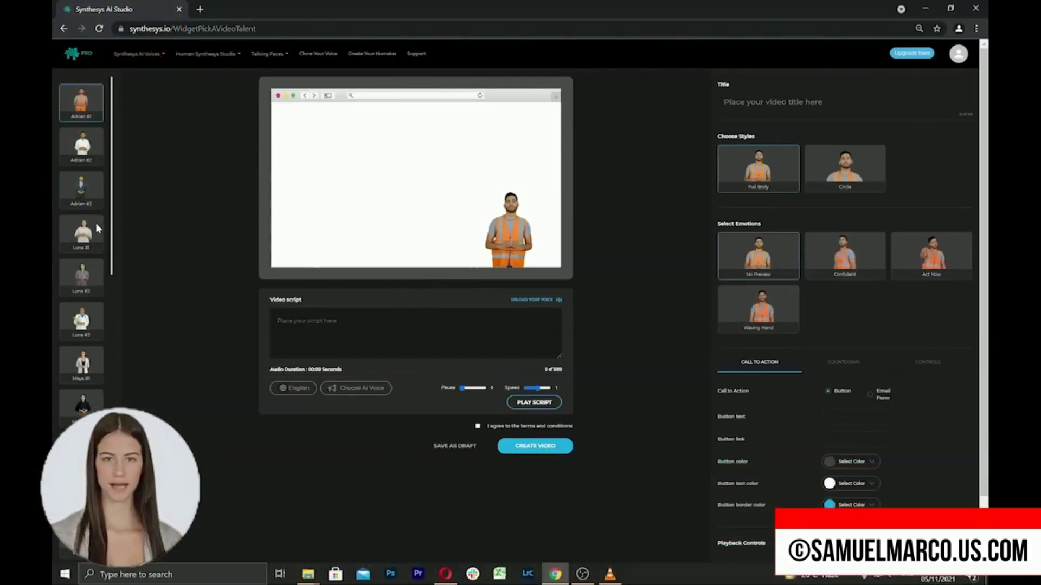
# - Choose Jenny #2 as the presenter and title the widget 'Talking face'
pyautogui.click(99, 227)
pyautogui.scroll(-10, 81, 260)
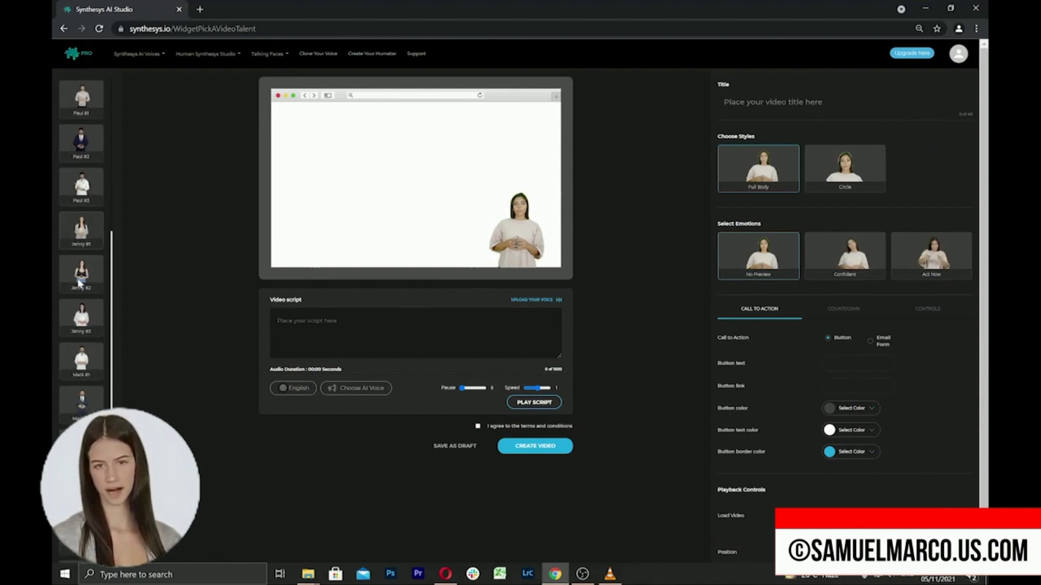
pyautogui.scroll(-2, 80, 254)
pyautogui.click(82, 211)
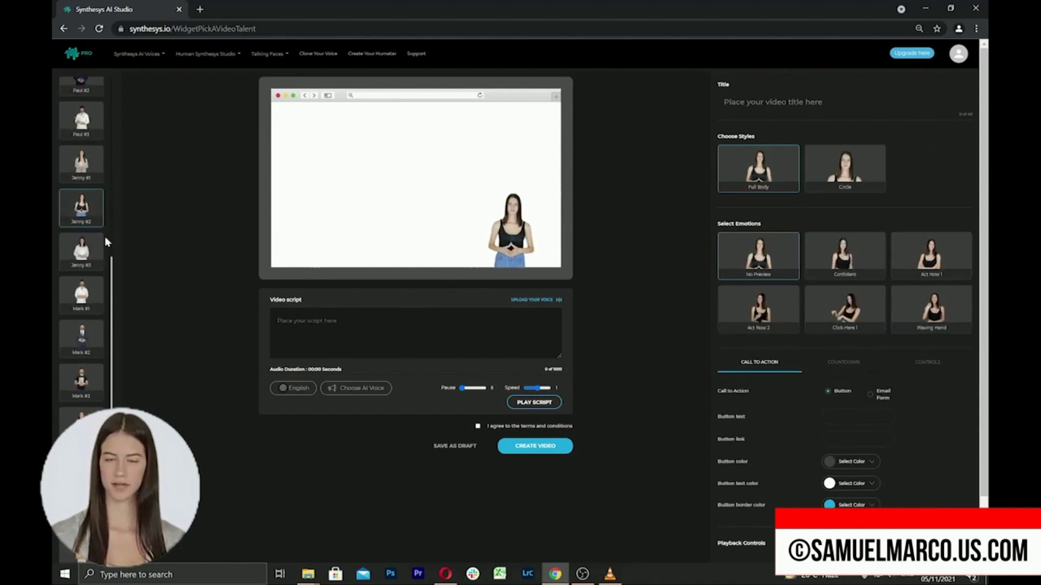
pyautogui.write('Talking fa')
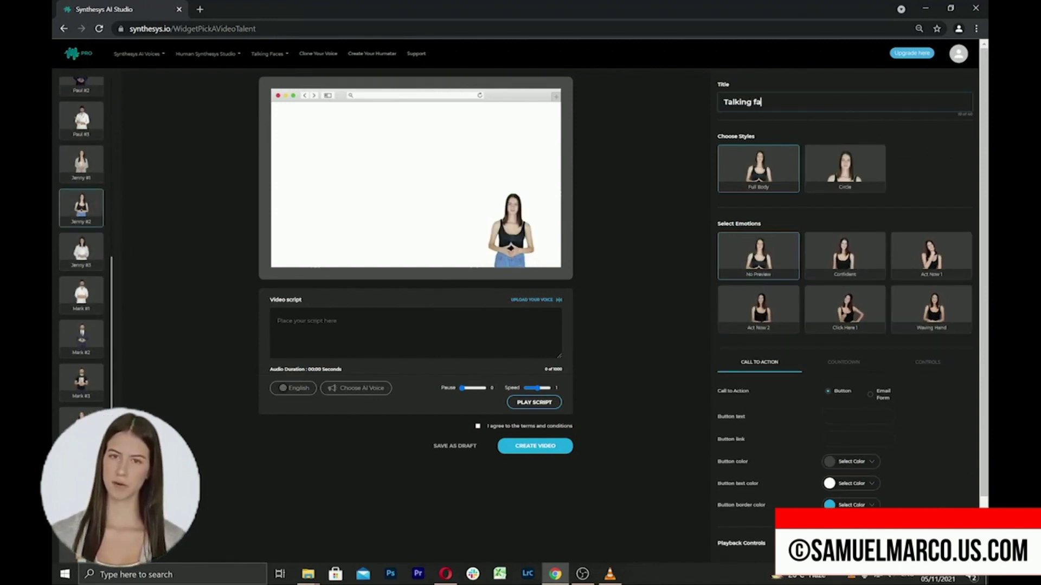
pyautogui.write('ce')
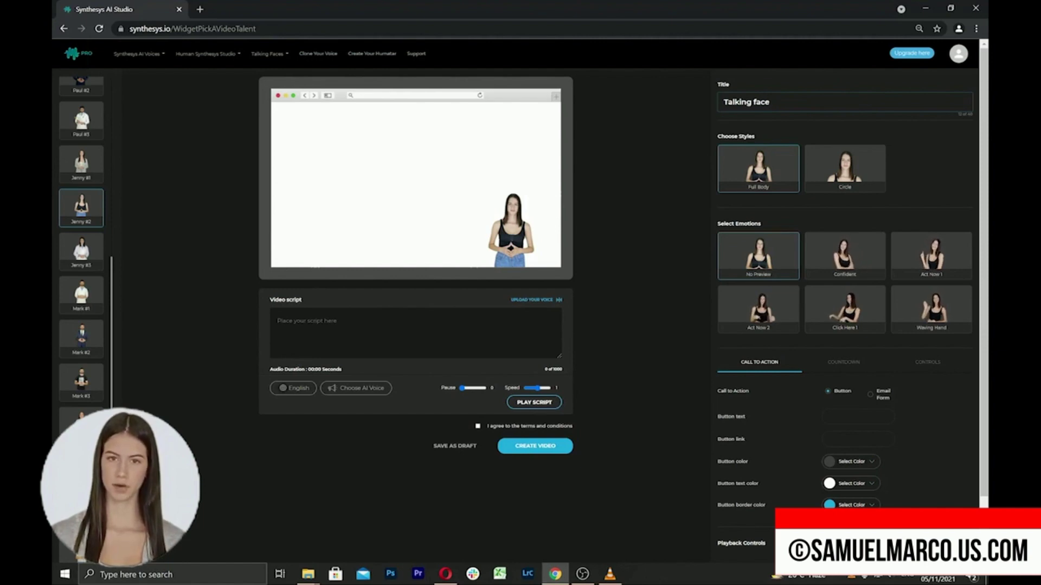
# - Keep the Full Body style and apply the Waving Hand emotion
pyautogui.click(838, 176)
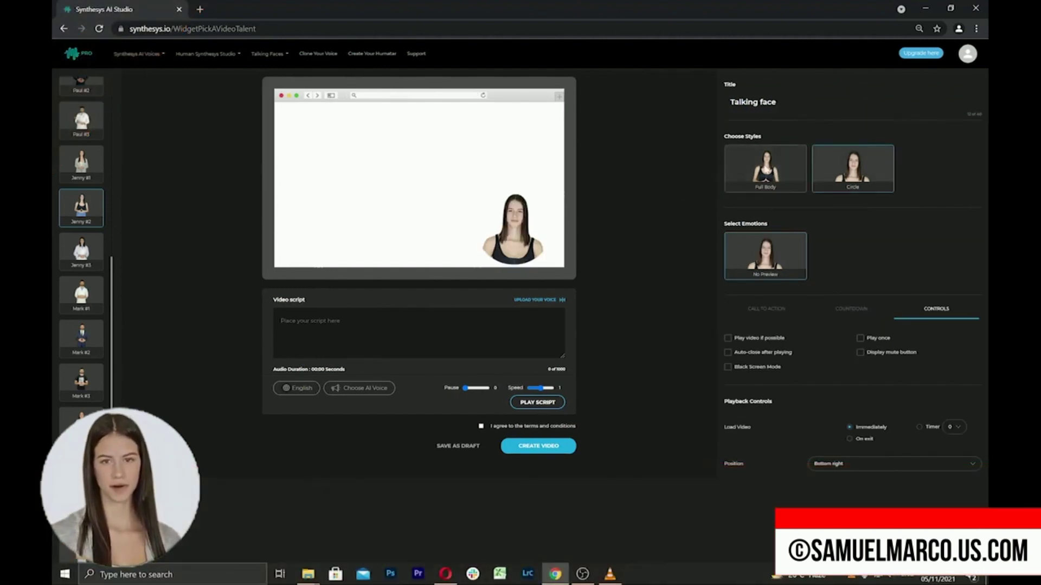
pyautogui.click(766, 168)
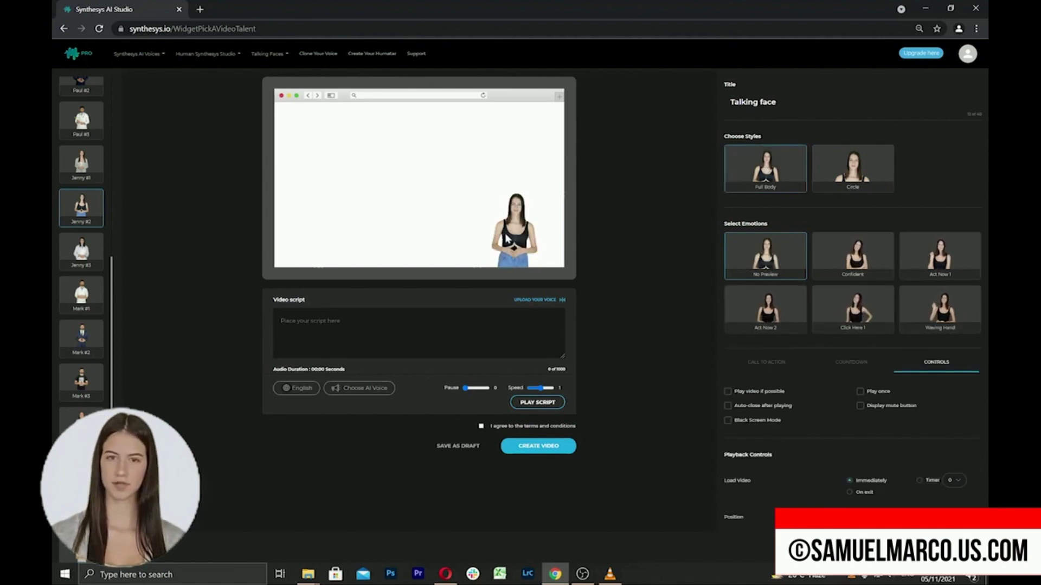
pyautogui.click(921, 272)
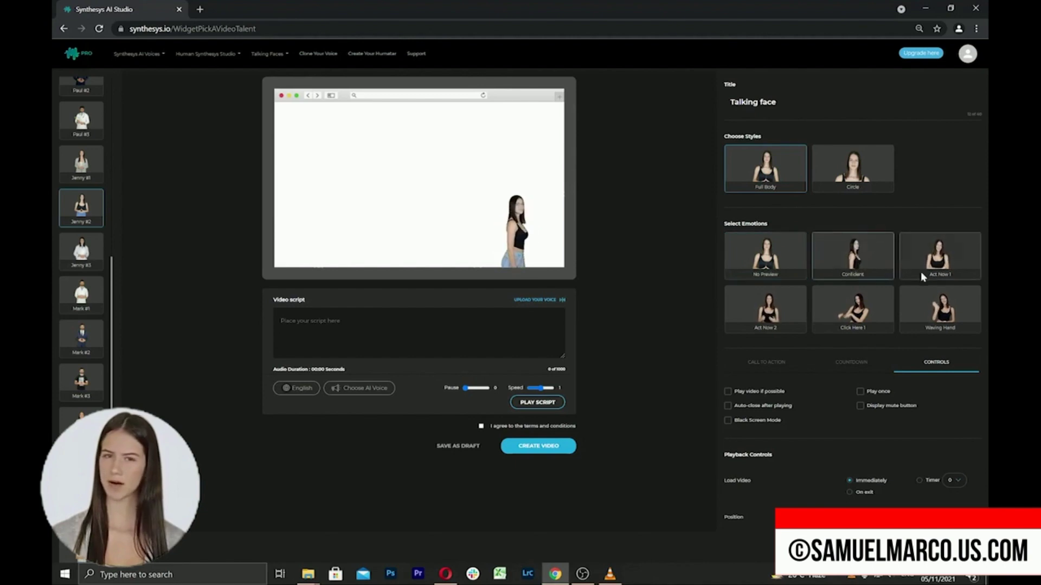
pyautogui.click(947, 319)
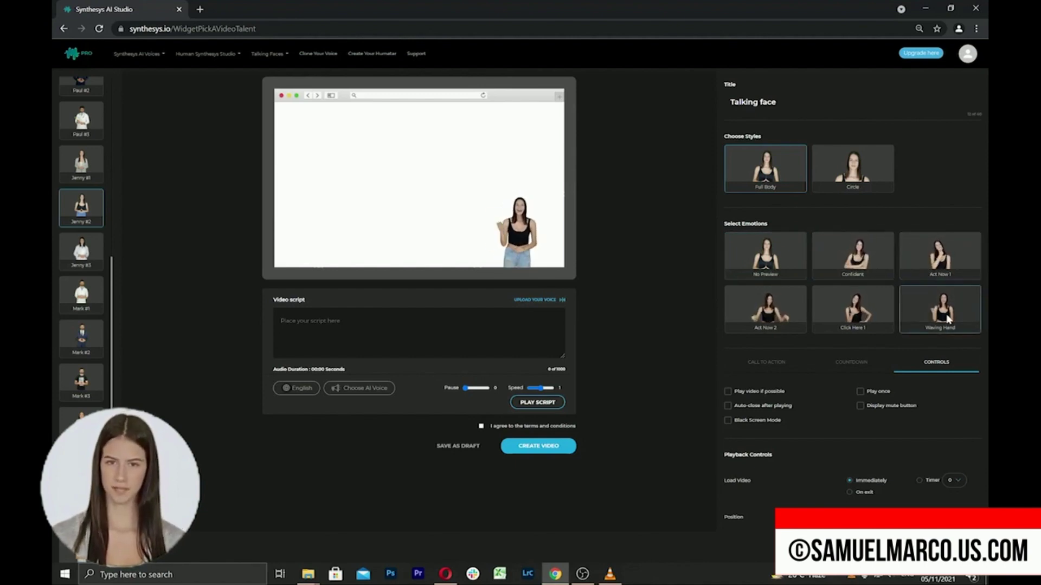
pyautogui.click(763, 364)
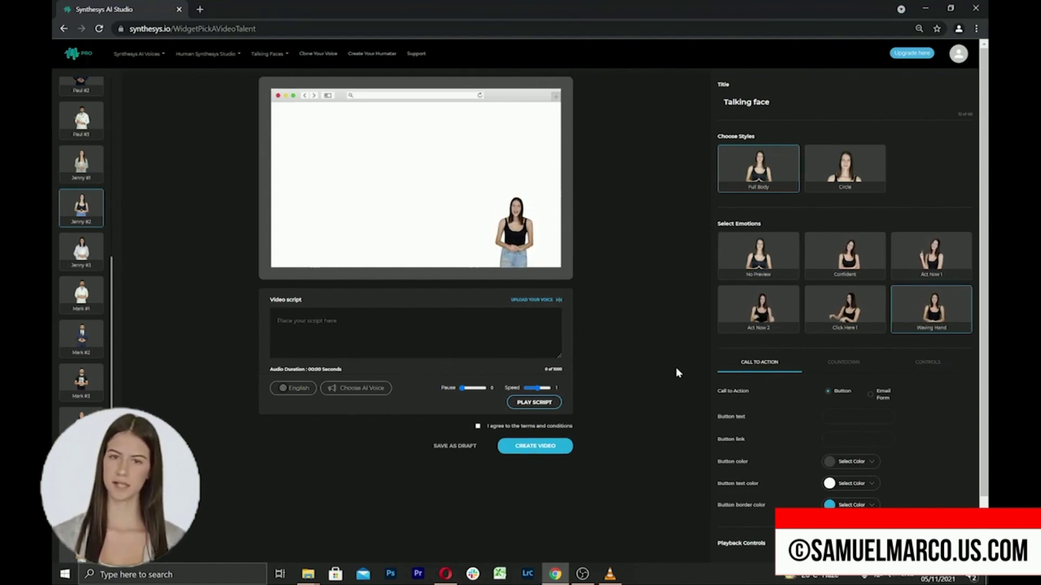
# - Make the call-to-action button red with pink button text
pyautogui.click(851, 462)
pyautogui.click(862, 496)
pyautogui.click(859, 484)
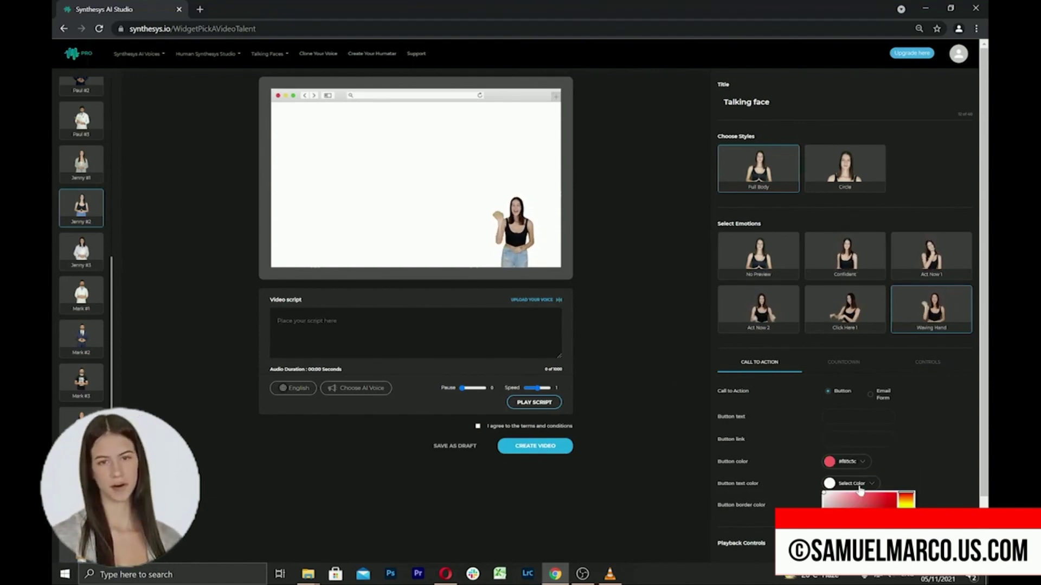
pyautogui.click(861, 491)
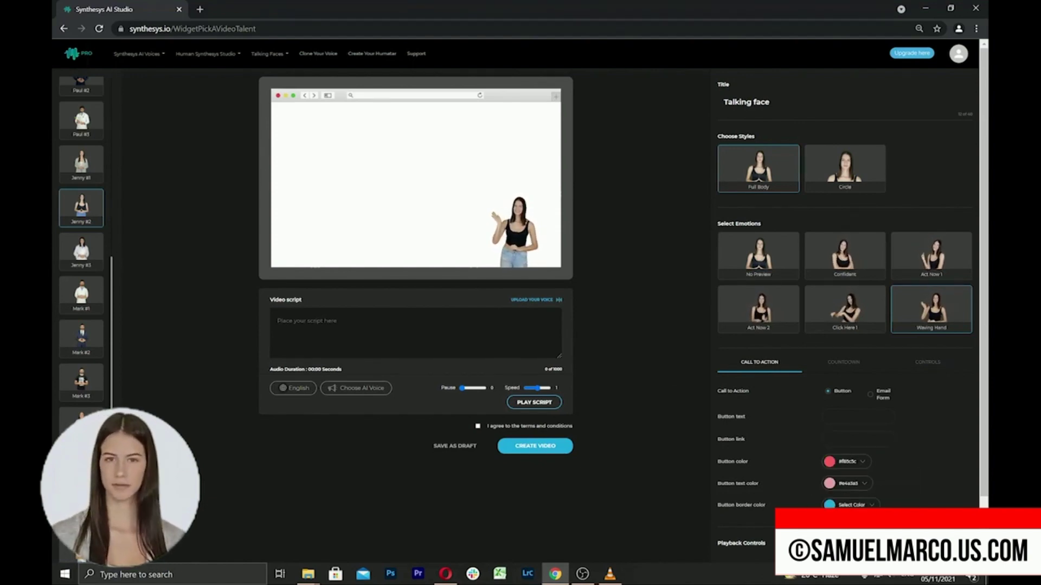
# - Set the widget position to Bottom left after trying top left and top right
pyautogui.click(849, 363)
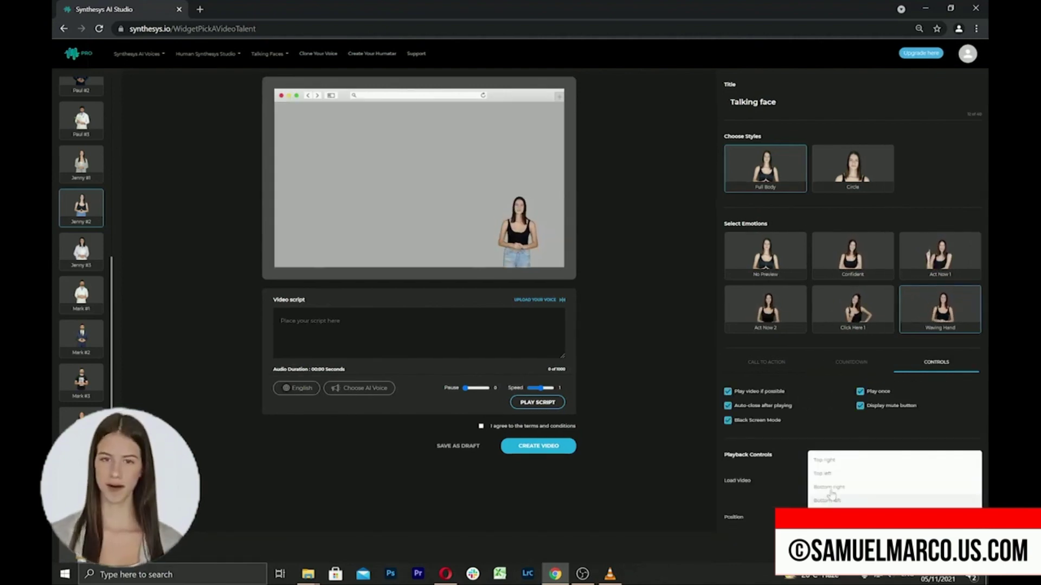
pyautogui.click(905, 475)
pyautogui.click(838, 517)
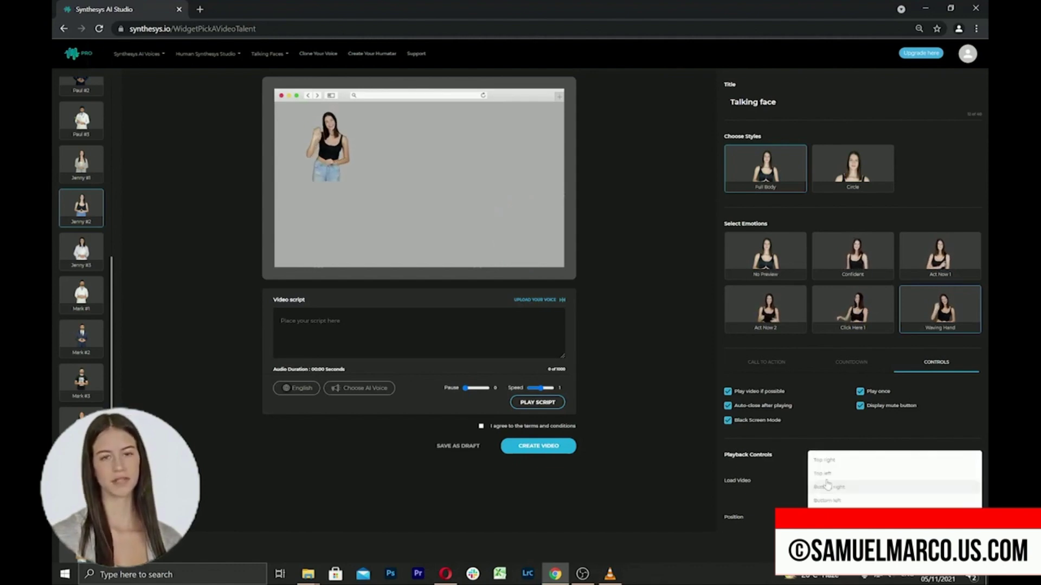
pyautogui.click(821, 459)
pyautogui.click(838, 518)
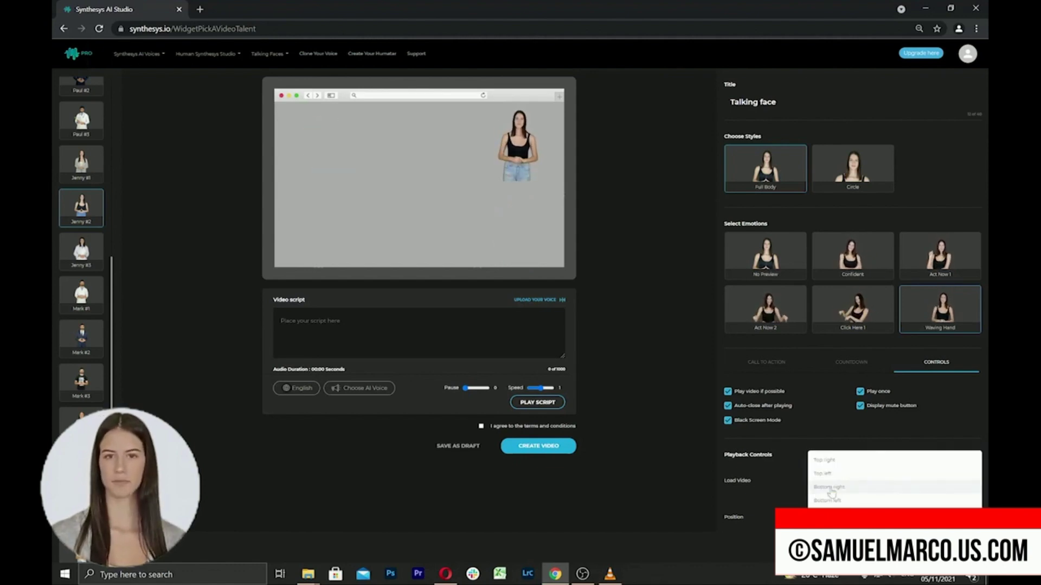
pyautogui.click(829, 500)
pyautogui.click(838, 518)
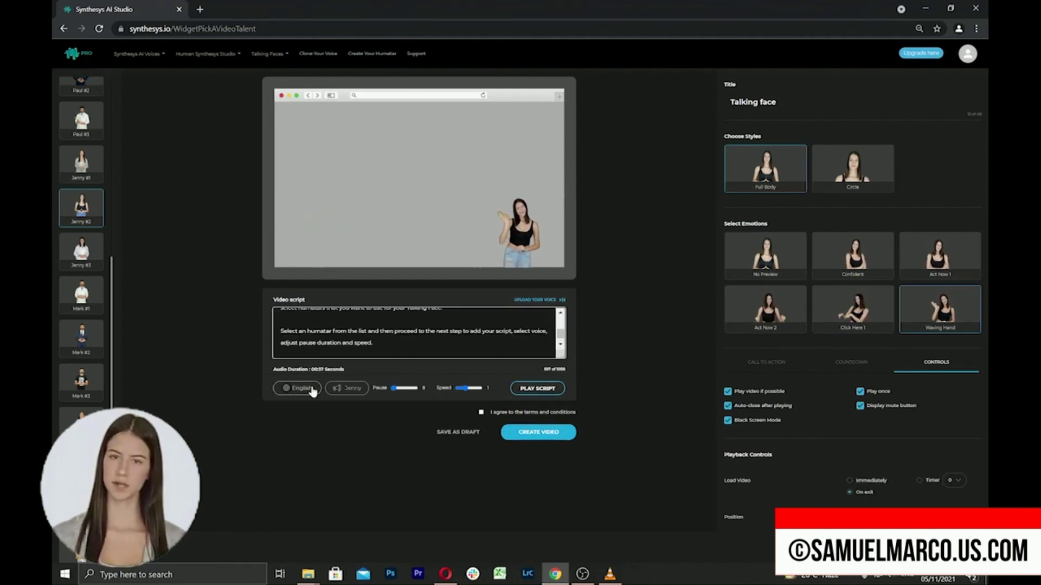
# - Keep English as the script language, pick the English (Australia) voice, and create the video
pyautogui.click(312, 389)
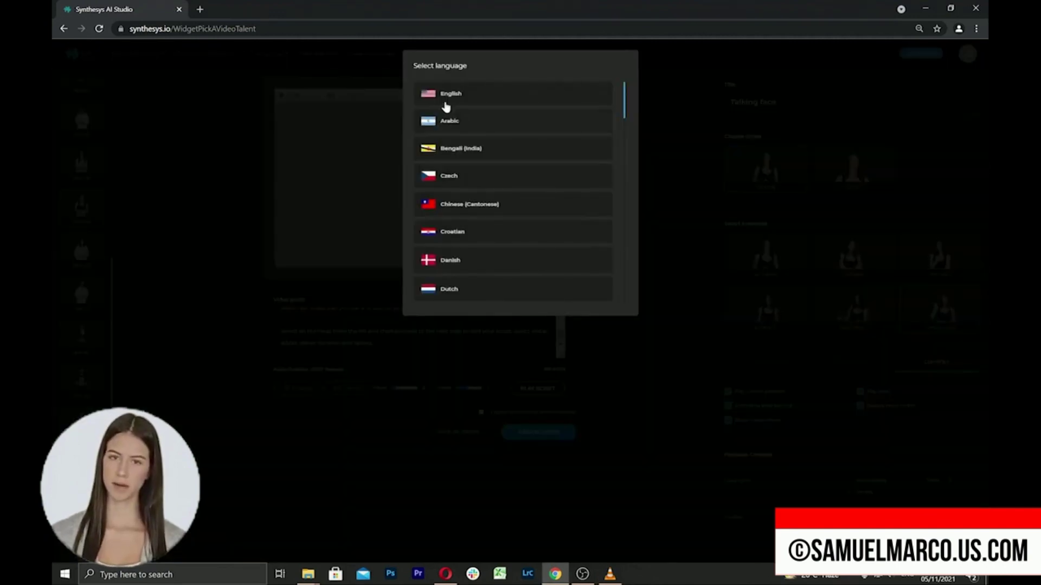
pyautogui.click(413, 103)
pyautogui.click(353, 393)
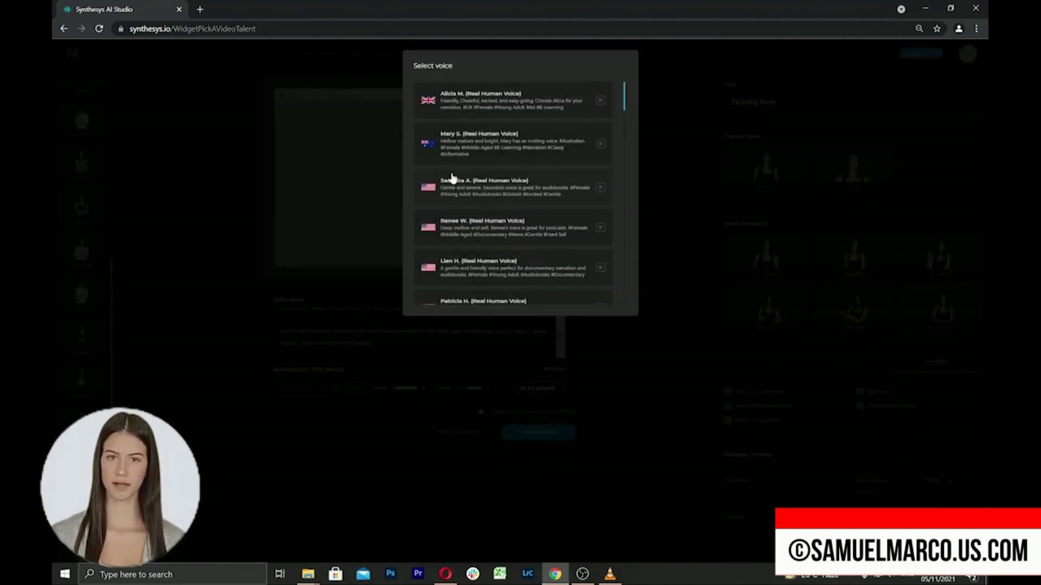
pyautogui.scroll(-5, 452, 208)
pyautogui.scroll(-3, 452, 208)
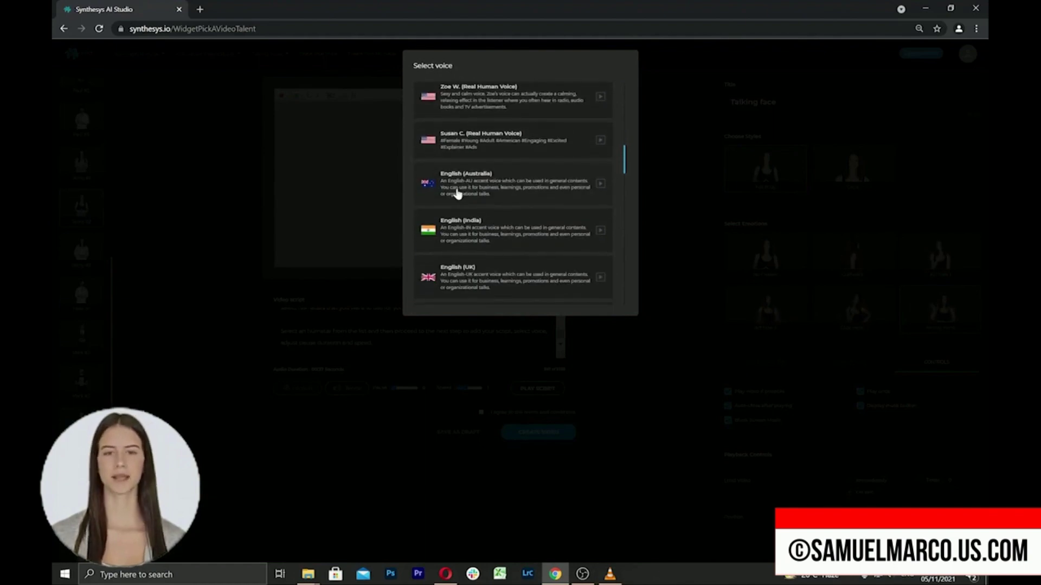
pyautogui.click(460, 174)
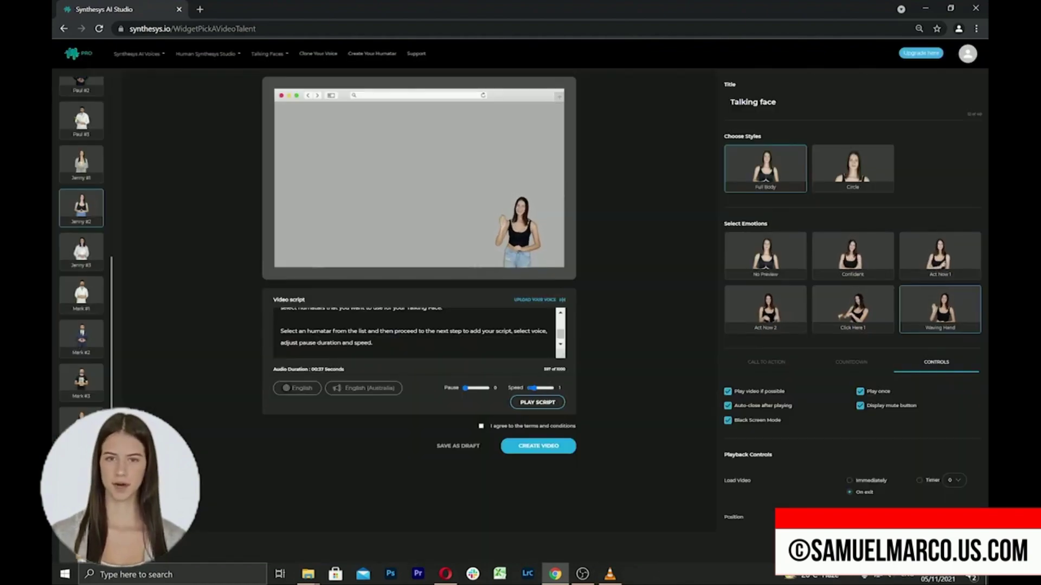
pyautogui.click(536, 403)
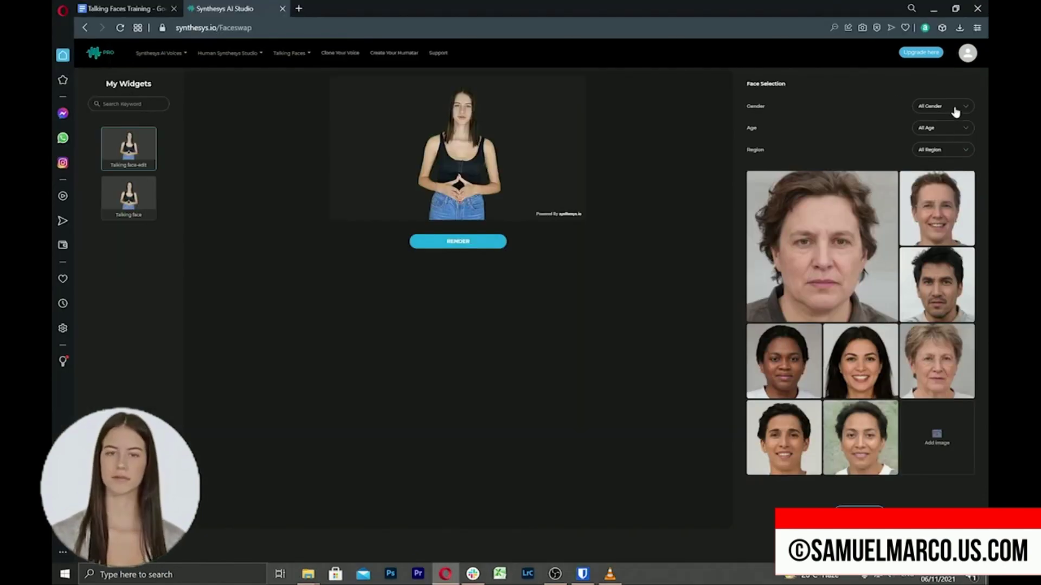
# - Set the Face Swap Gender filter to Female, dismissing the Add image dialog along the way
pyautogui.click(955, 108)
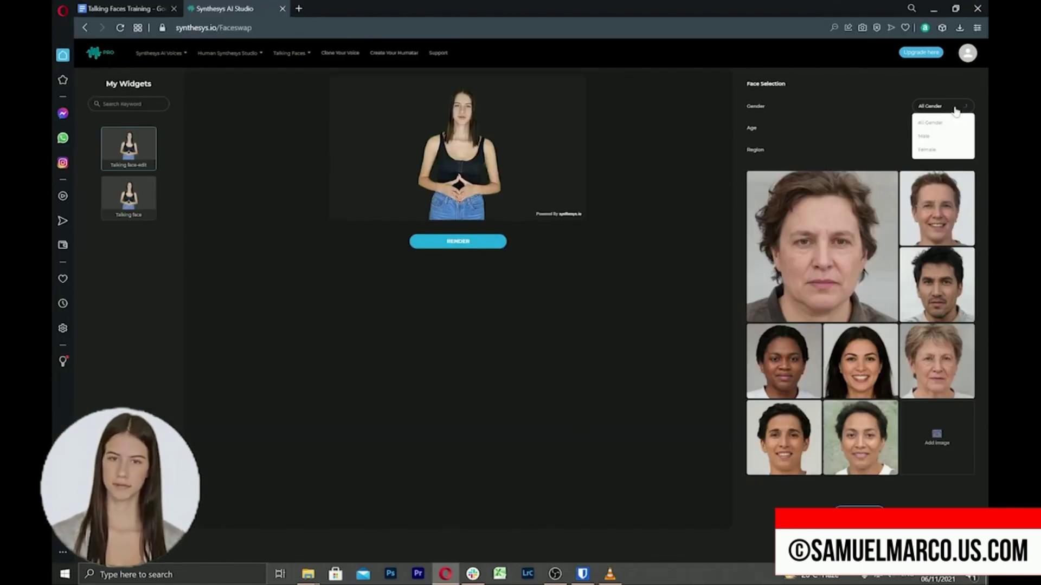
pyautogui.click(941, 152)
pyautogui.click(937, 447)
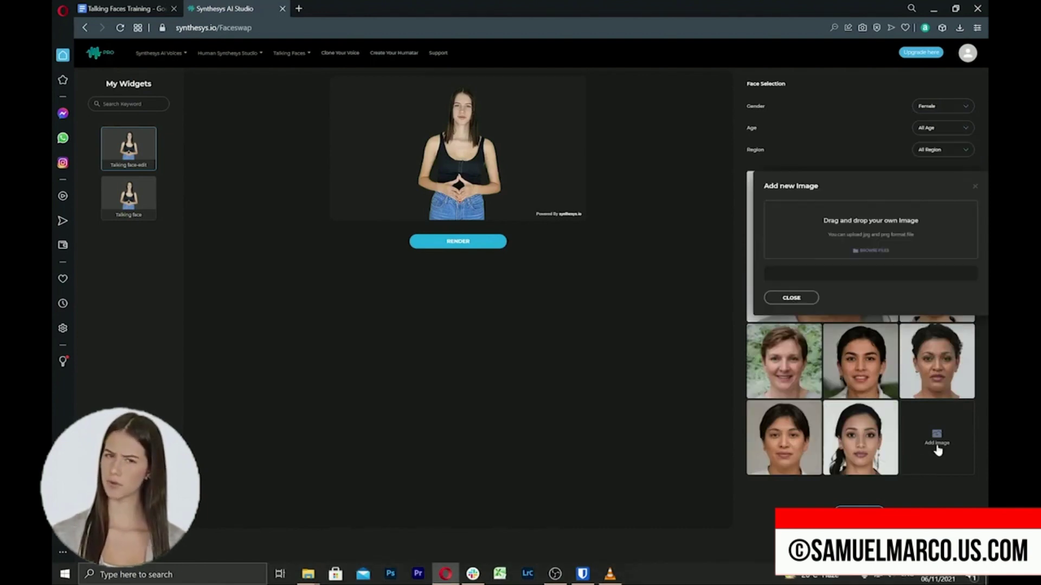
pyautogui.click(792, 298)
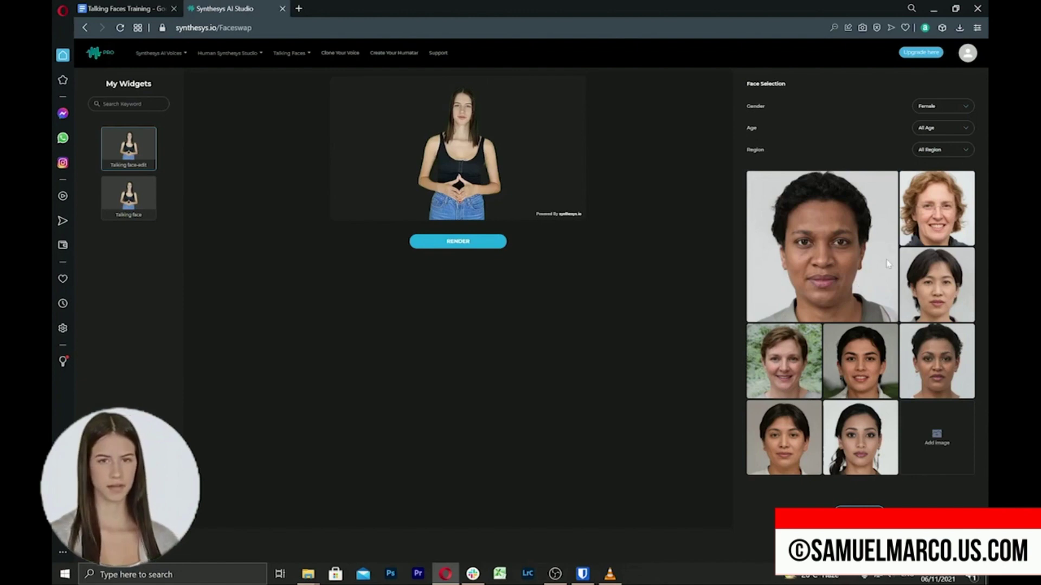
pyautogui.click(962, 111)
pyautogui.click(946, 123)
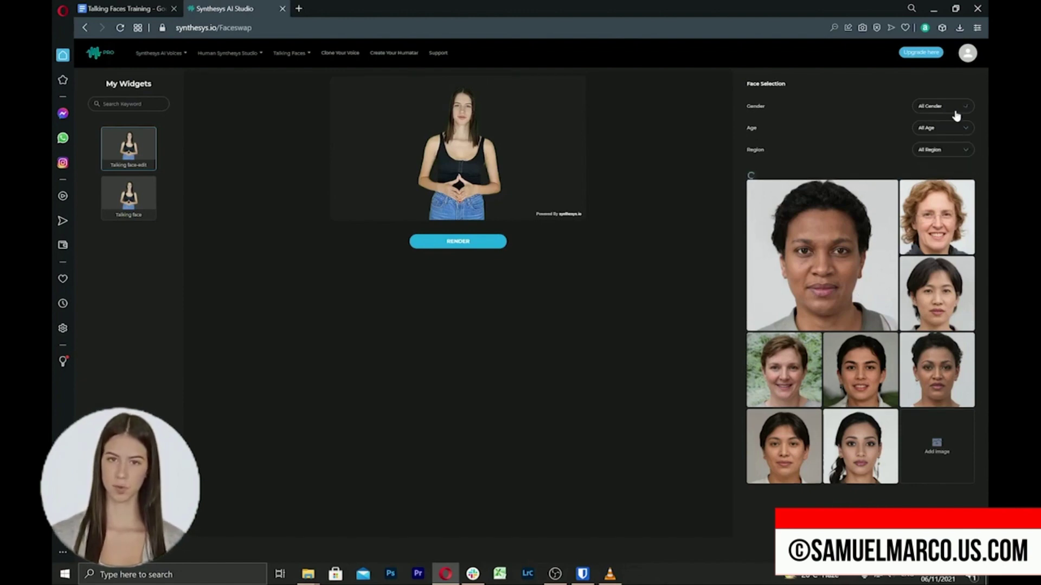
pyautogui.click(956, 111)
pyautogui.click(936, 152)
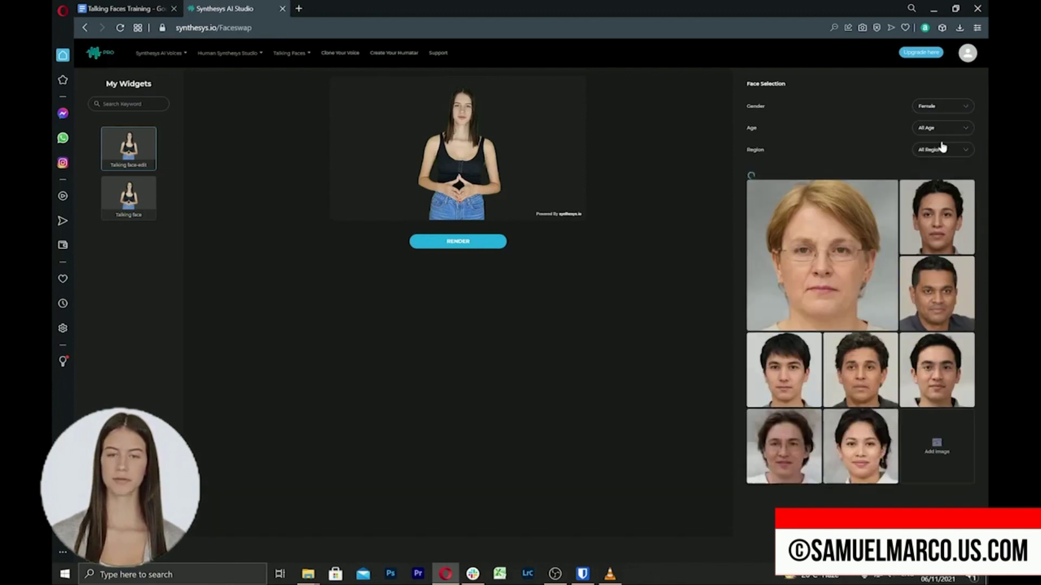
pyautogui.click(949, 130)
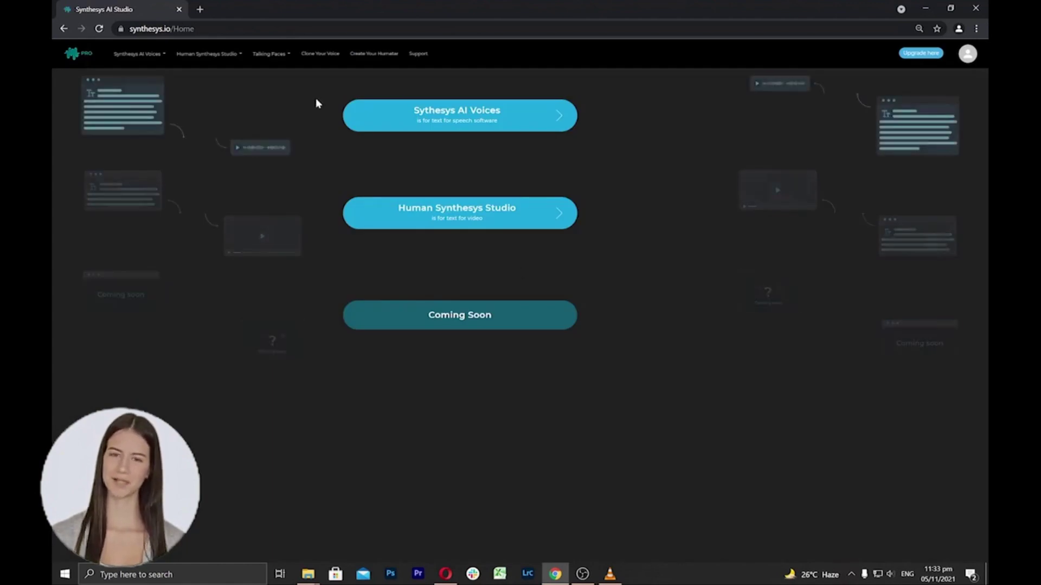
# - Create a new talking face, select Jenny #2, and adjust the script's sentence pause
pyautogui.click(289, 58)
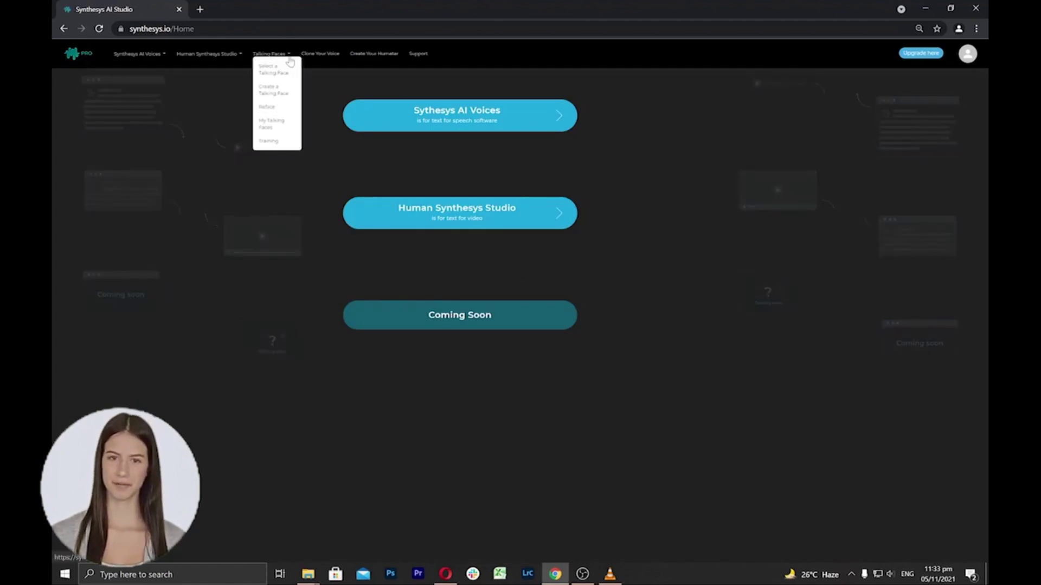
pyautogui.click(273, 92)
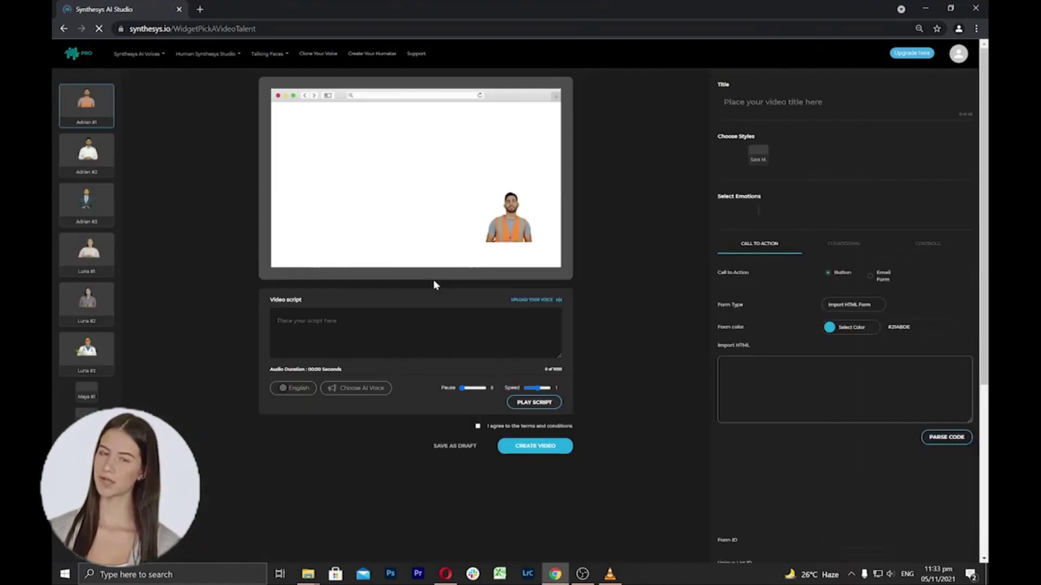
pyautogui.click(96, 227)
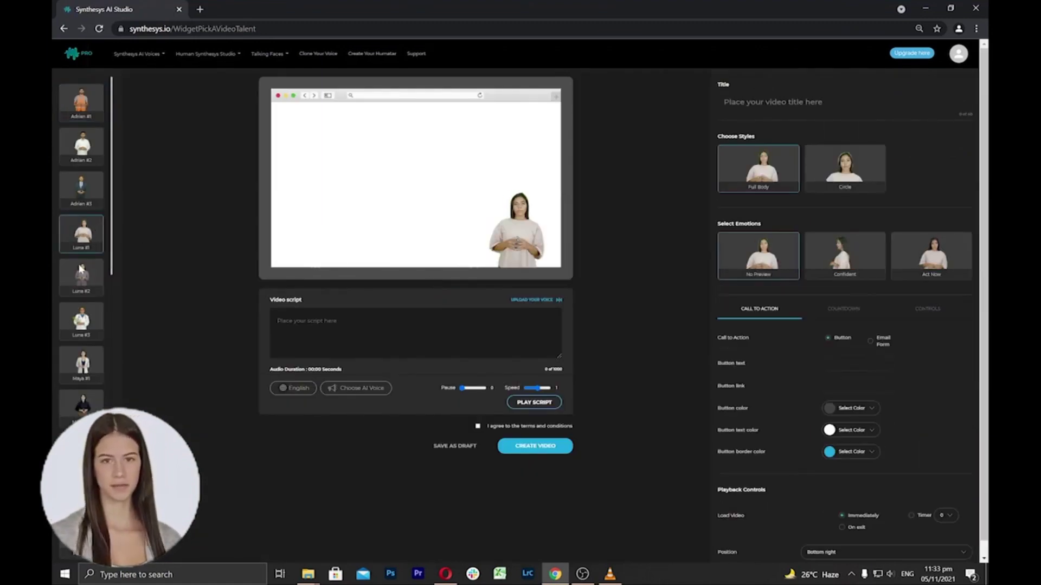
pyautogui.scroll(-7, 81, 254)
pyautogui.scroll(-1, 80, 271)
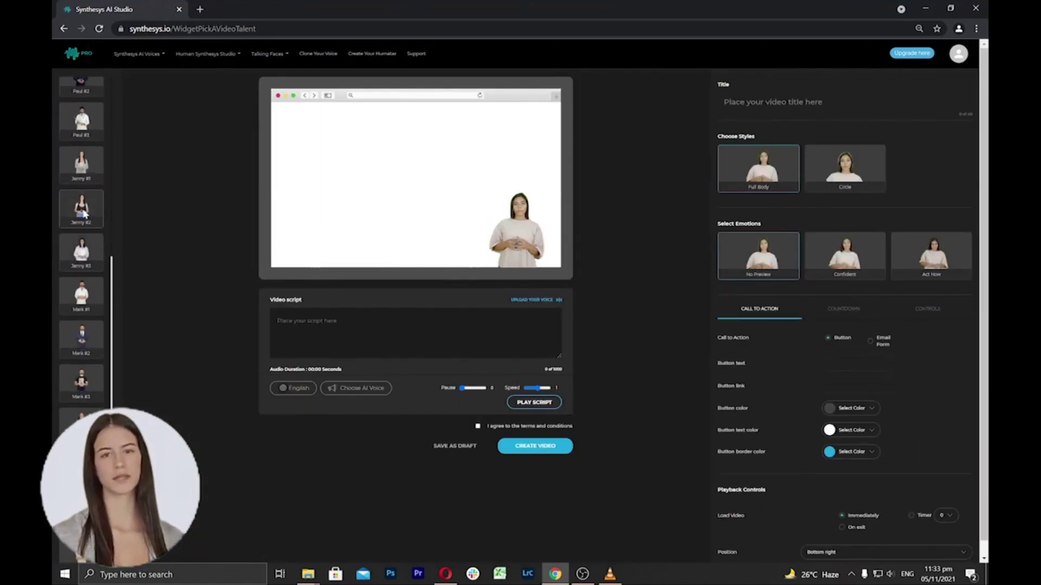
pyautogui.click(83, 210)
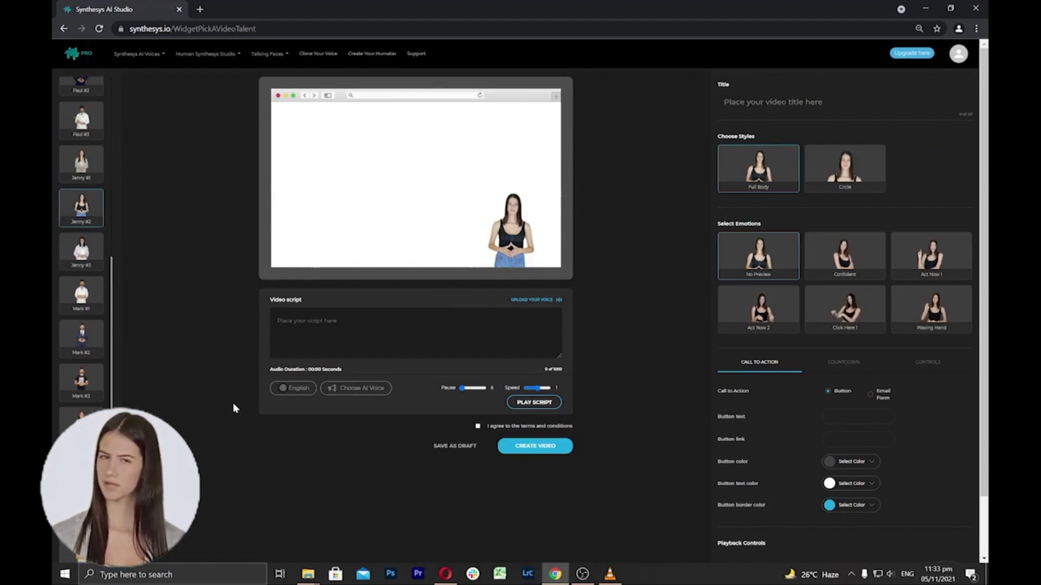
pyautogui.click(325, 331)
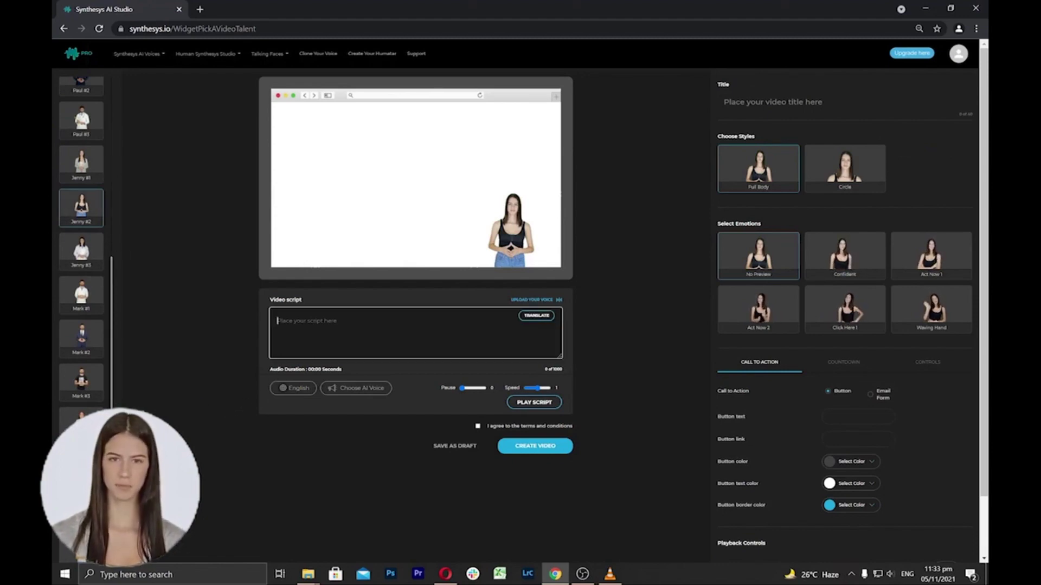
pyautogui.click(467, 388)
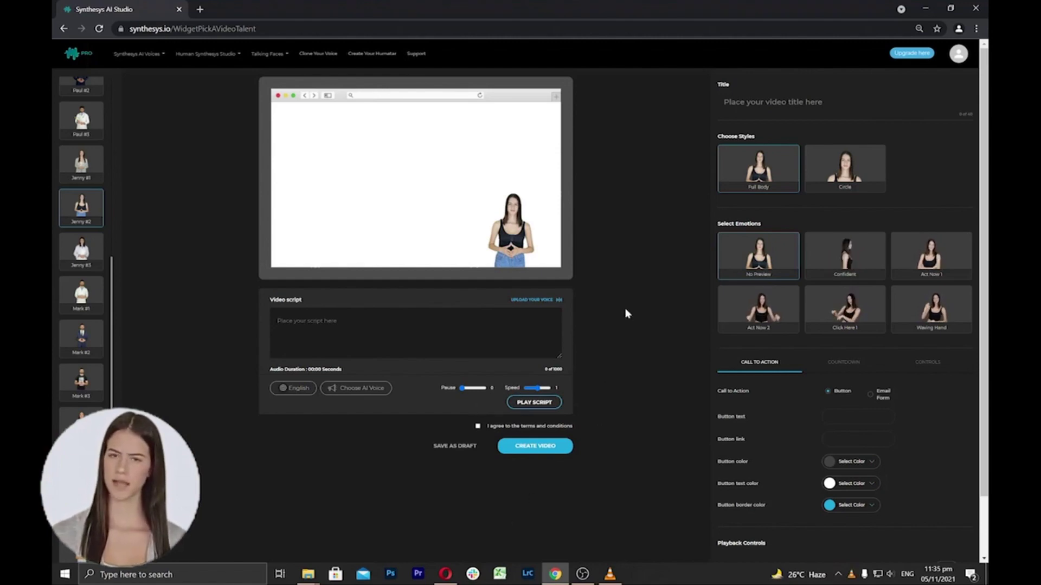
# - Title the widget 'Talking face' and switch Jenny #2 to the Circle style
pyautogui.click(786, 102)
pyautogui.write('Talk')
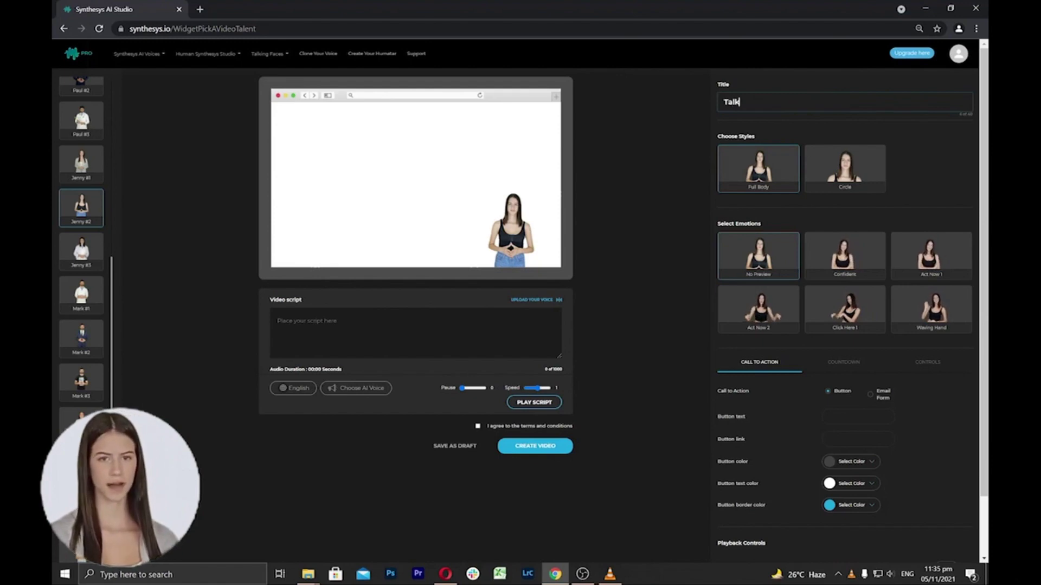
pyautogui.write('ing fa')
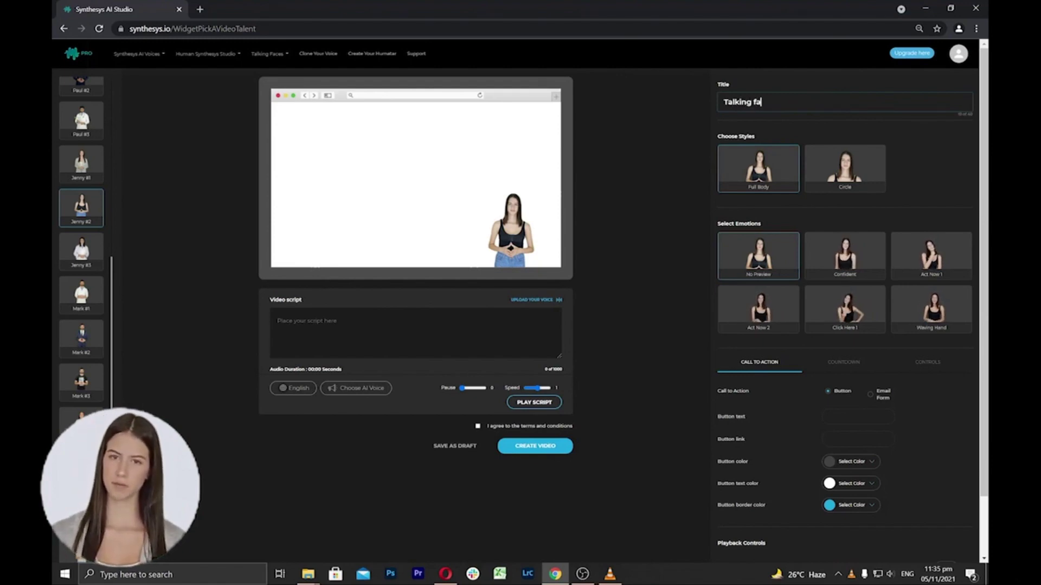
pyautogui.write('ce')
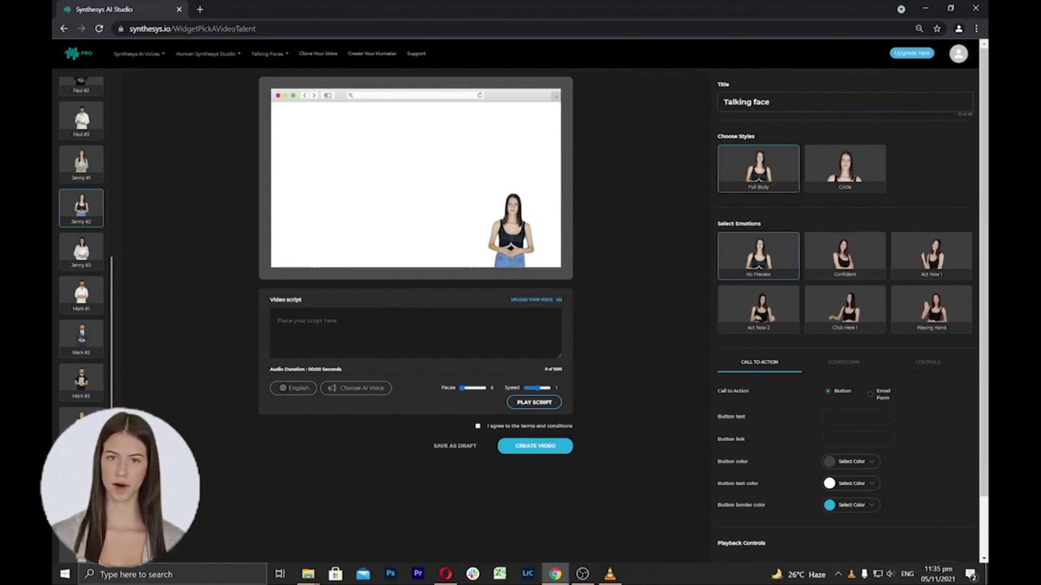
pyautogui.click(835, 366)
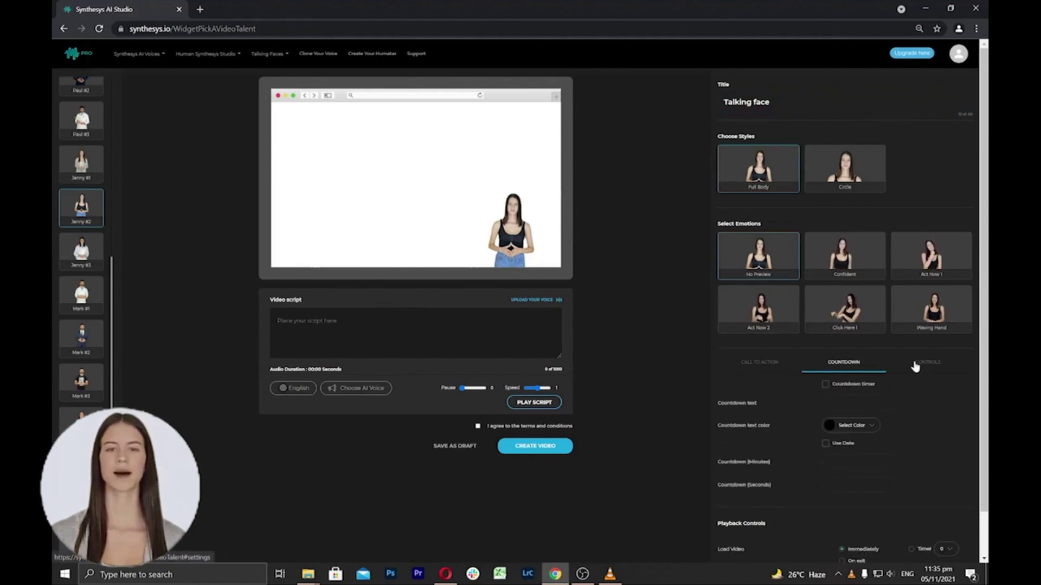
pyautogui.click(916, 365)
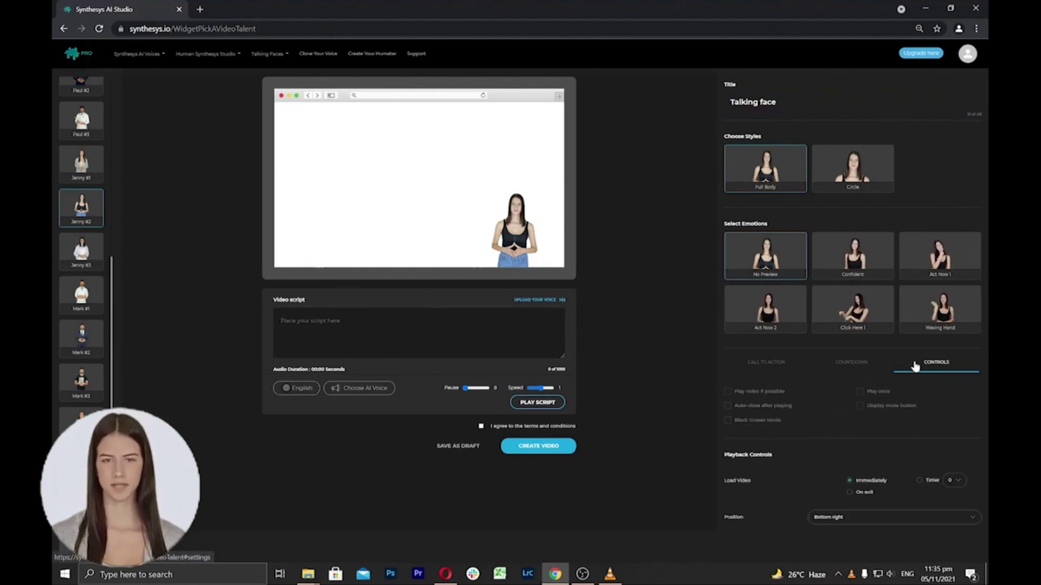
pyautogui.click(870, 524)
pyautogui.click(869, 523)
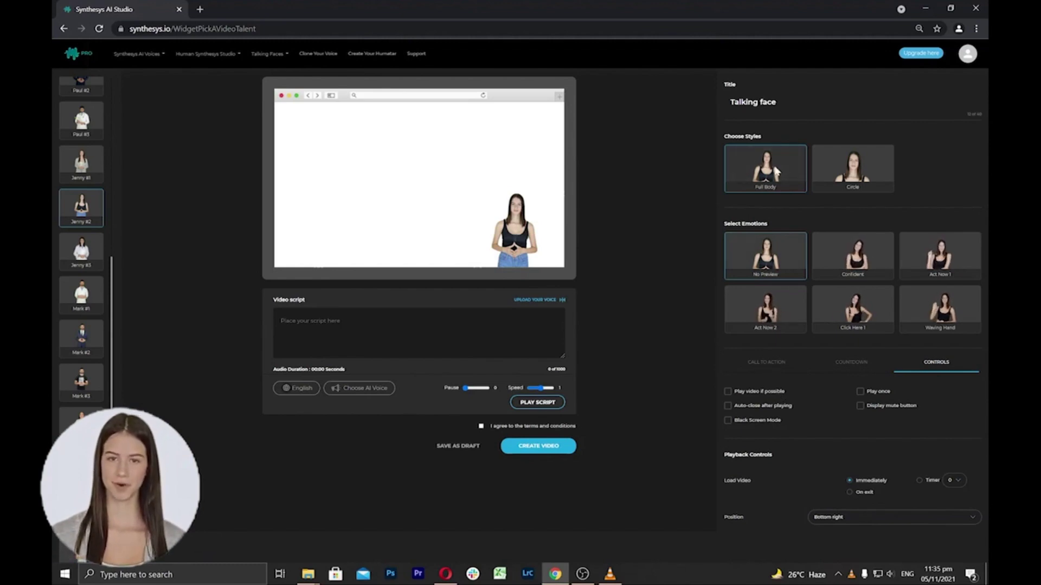
pyautogui.click(844, 177)
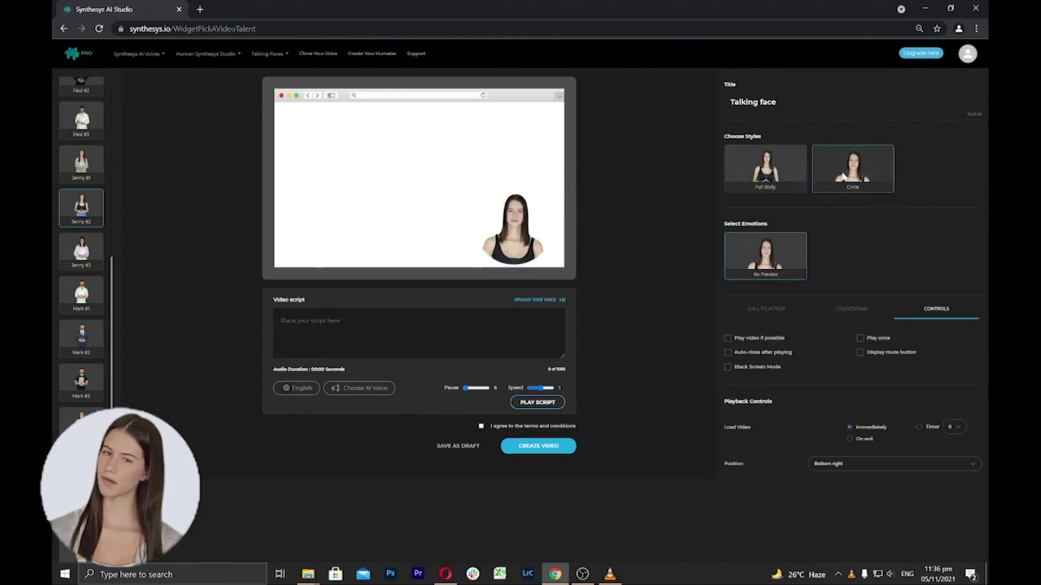
# - Switch Jenny #2 back to Full Body with the Waving Hand emotion and show call-to-action settings
pyautogui.click(775, 172)
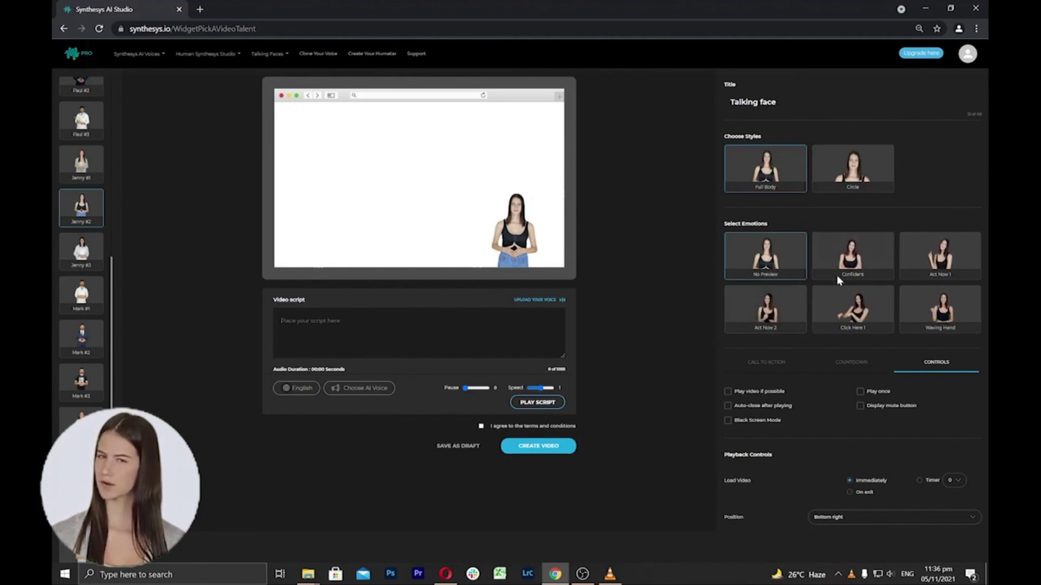
pyautogui.click(940, 257)
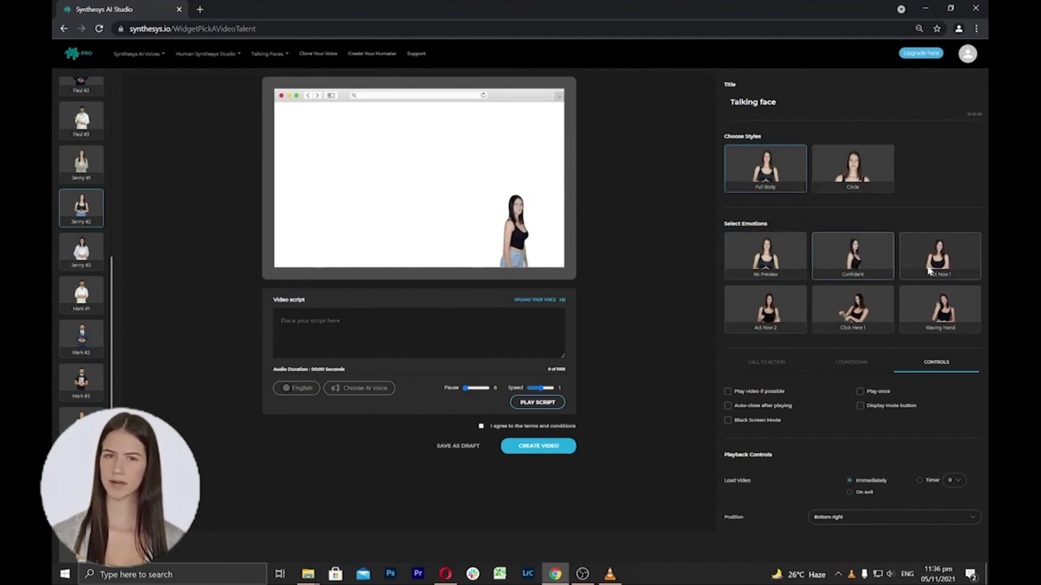
pyautogui.click(948, 320)
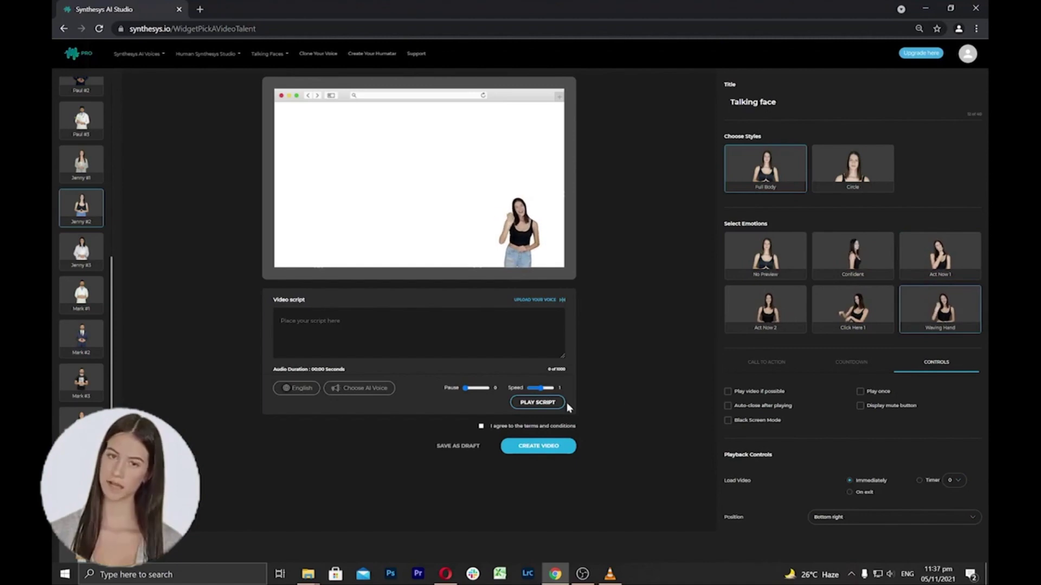
pyautogui.click(762, 363)
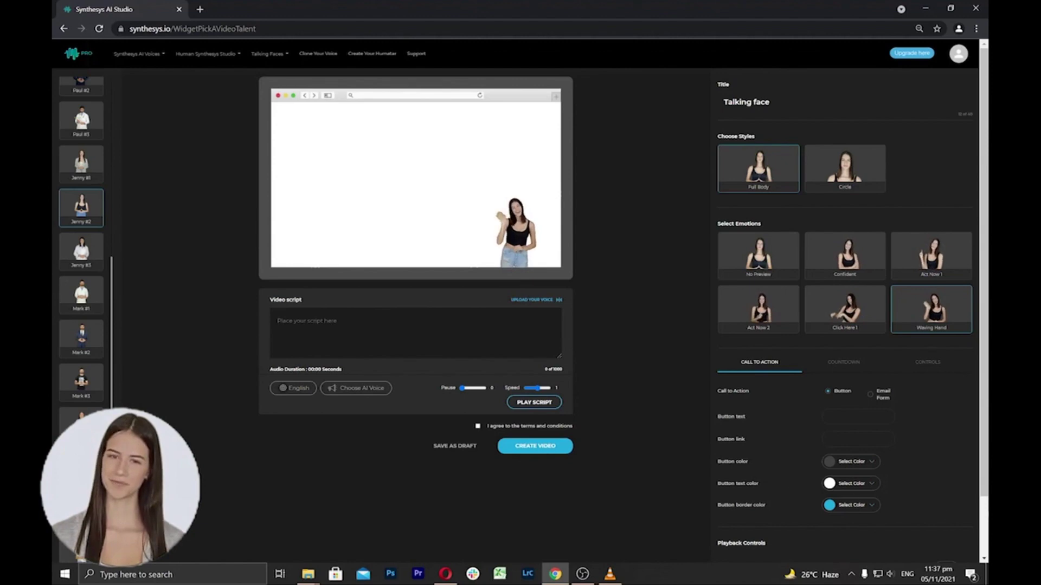
# - Set the call-to-action button colour to red and its text colour to pink
pyautogui.click(856, 416)
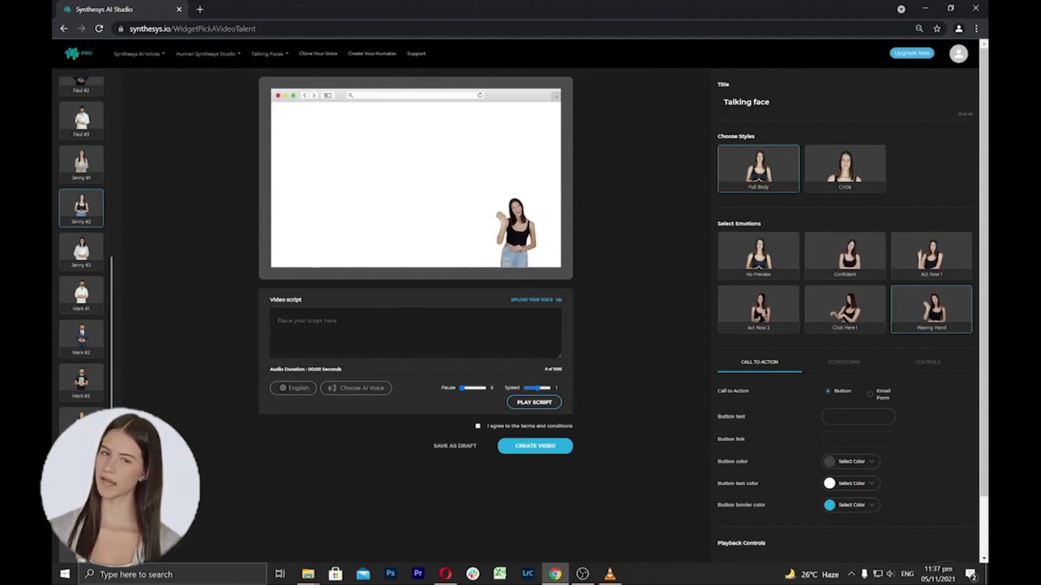
pyautogui.click(856, 439)
pyautogui.click(874, 463)
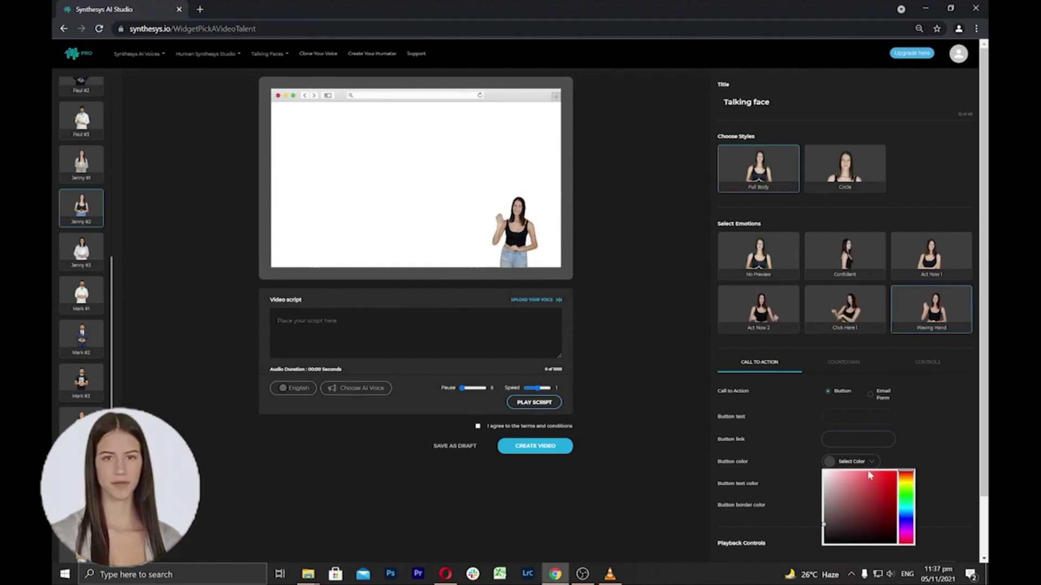
pyautogui.click(811, 482)
pyautogui.click(840, 484)
pyautogui.click(845, 498)
pyautogui.click(800, 508)
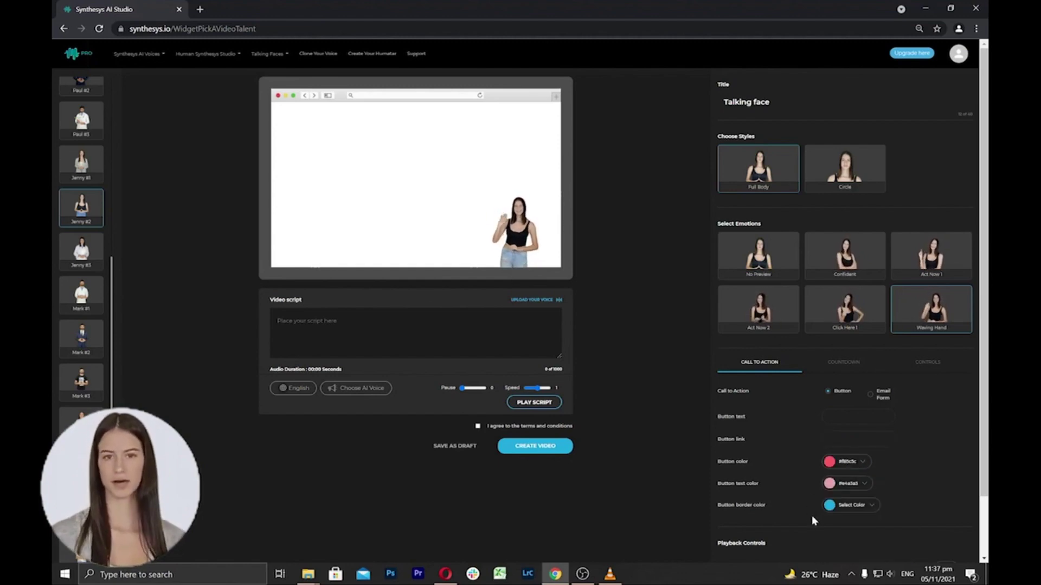
# - Set the countdown text to 123 in colour #dd7878
pyautogui.click(850, 364)
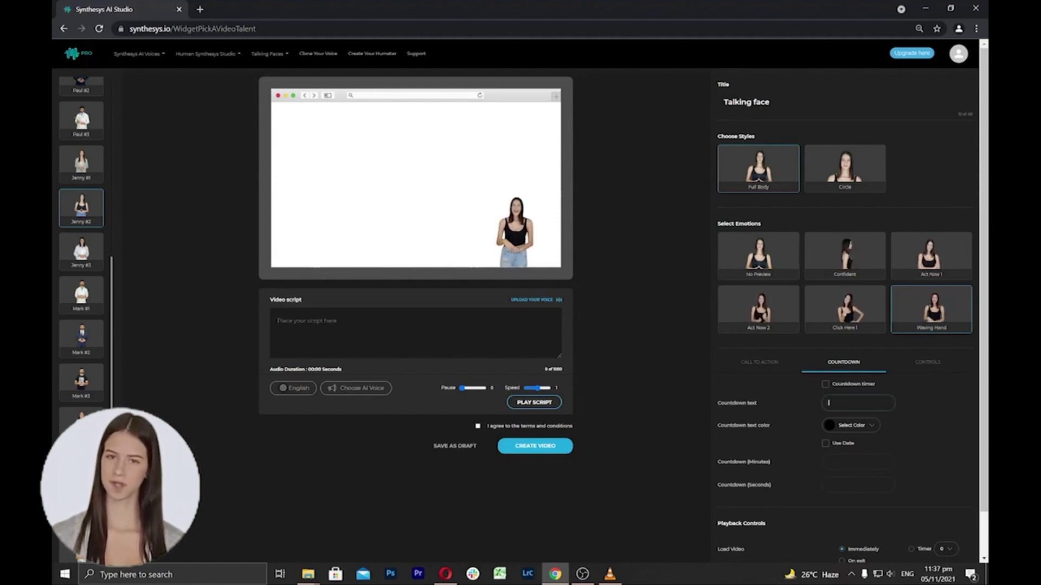
pyautogui.write('123')
pyautogui.click(852, 426)
pyautogui.click(856, 445)
pyautogui.click(795, 447)
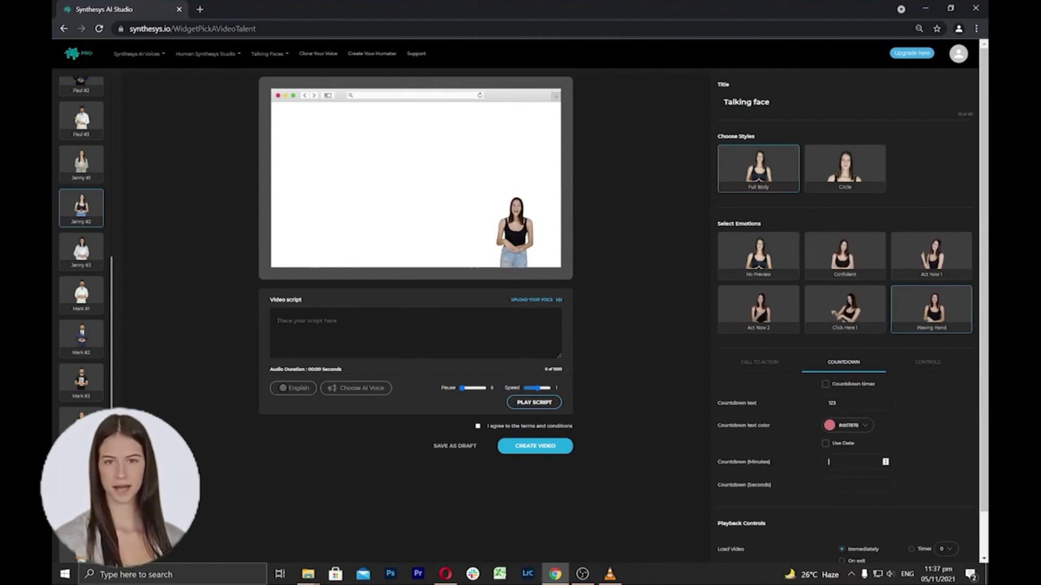
# - Set the countdown to 3 minutes 3 seconds and turn on Use Date
pyautogui.write('3')
pyautogui.press('Tab')
pyautogui.write('3')
pyautogui.click(825, 444)
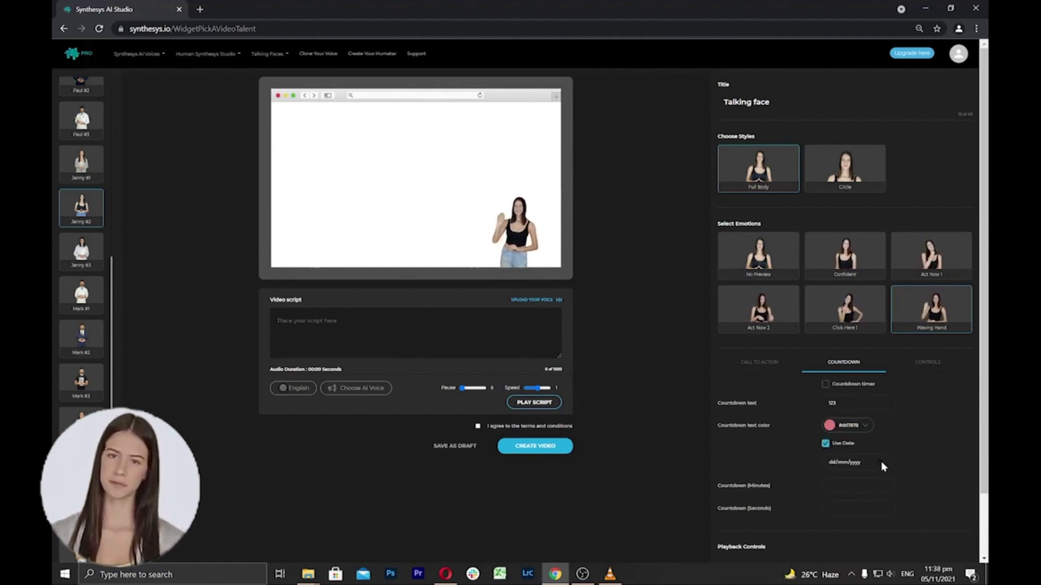
pyautogui.scroll(-2, 629, 498)
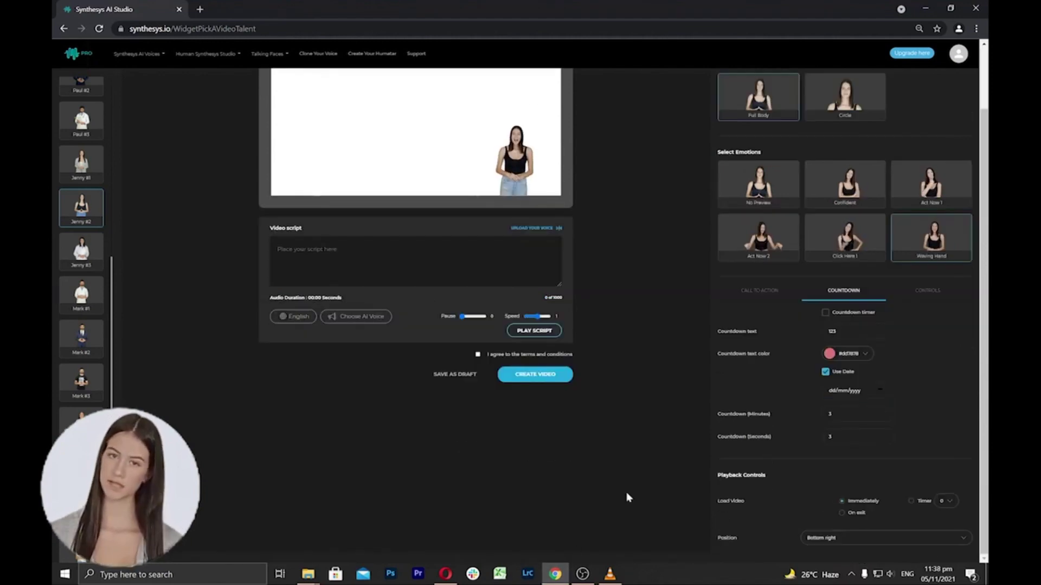
# - Tick Play video if possible, Play once, Display mute button, Auto-close after playing and Black Screen Mode
pyautogui.click(927, 293)
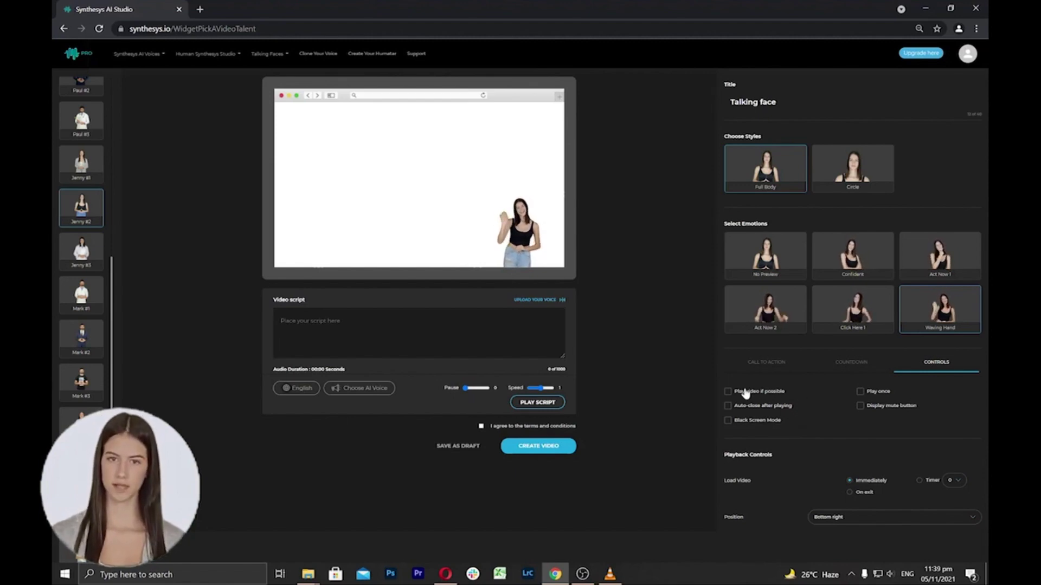
pyautogui.click(727, 392)
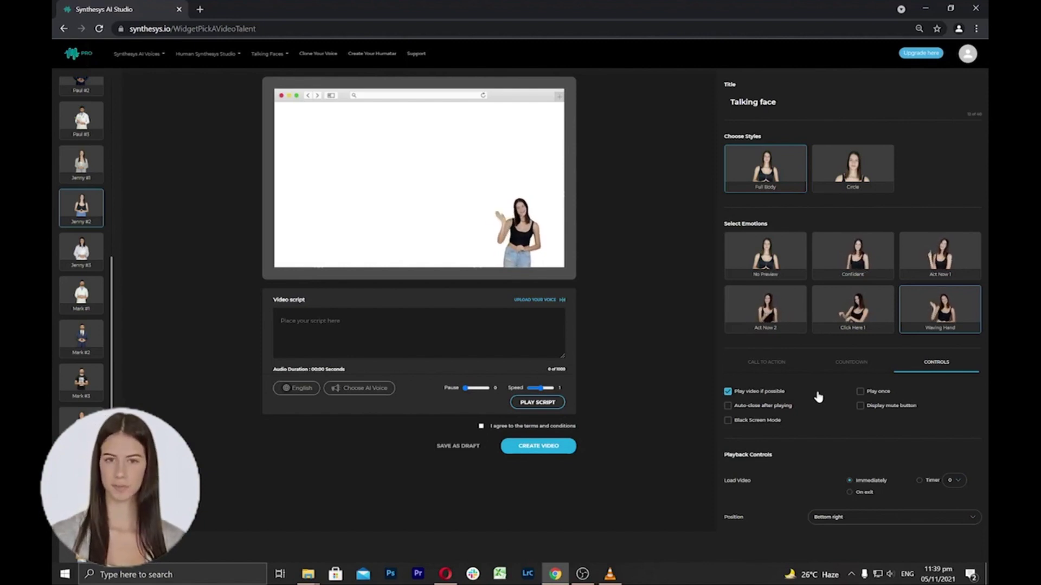
pyautogui.click(860, 394)
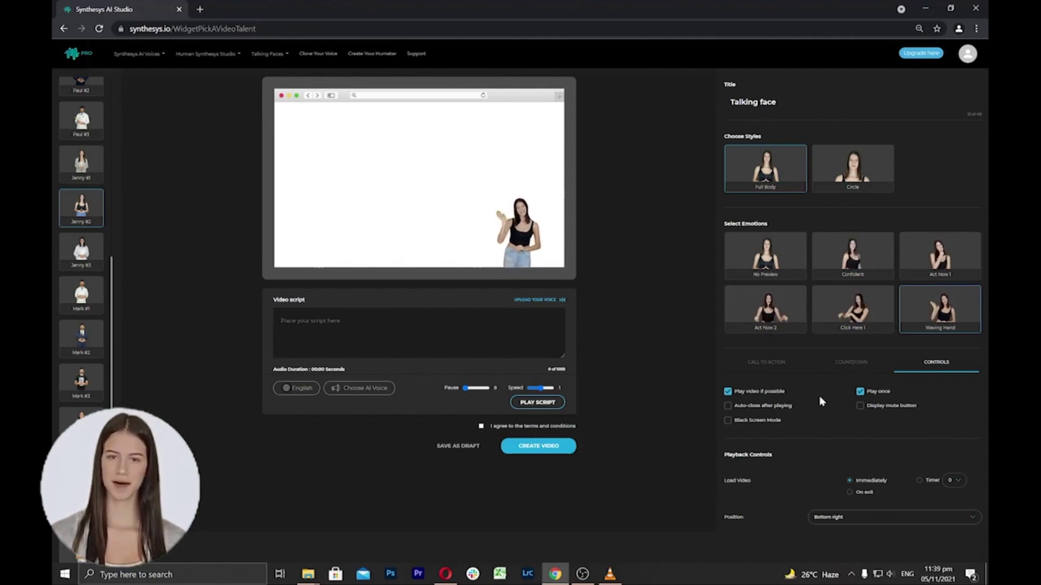
pyautogui.click(859, 408)
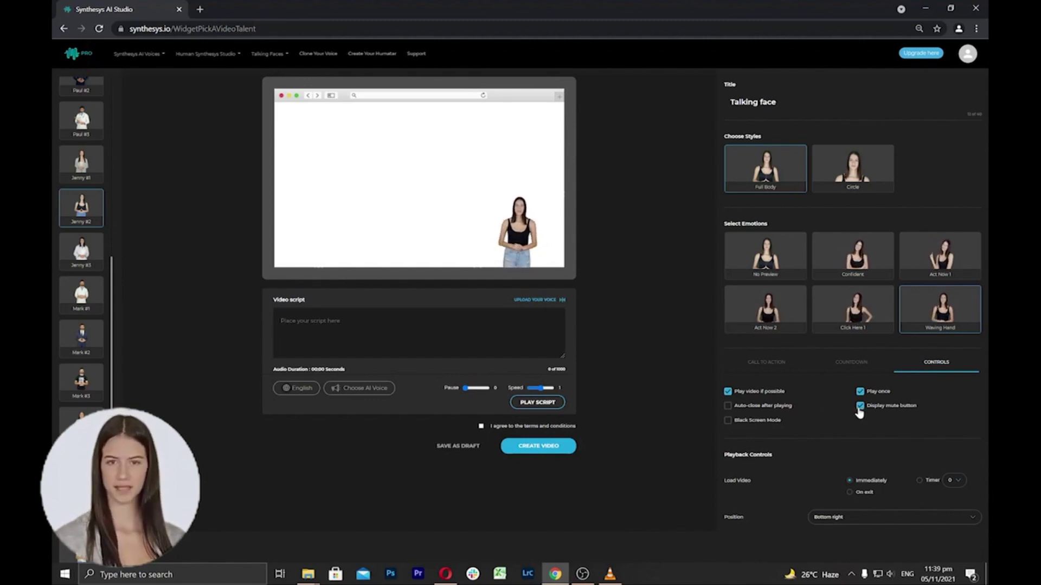
pyautogui.click(727, 406)
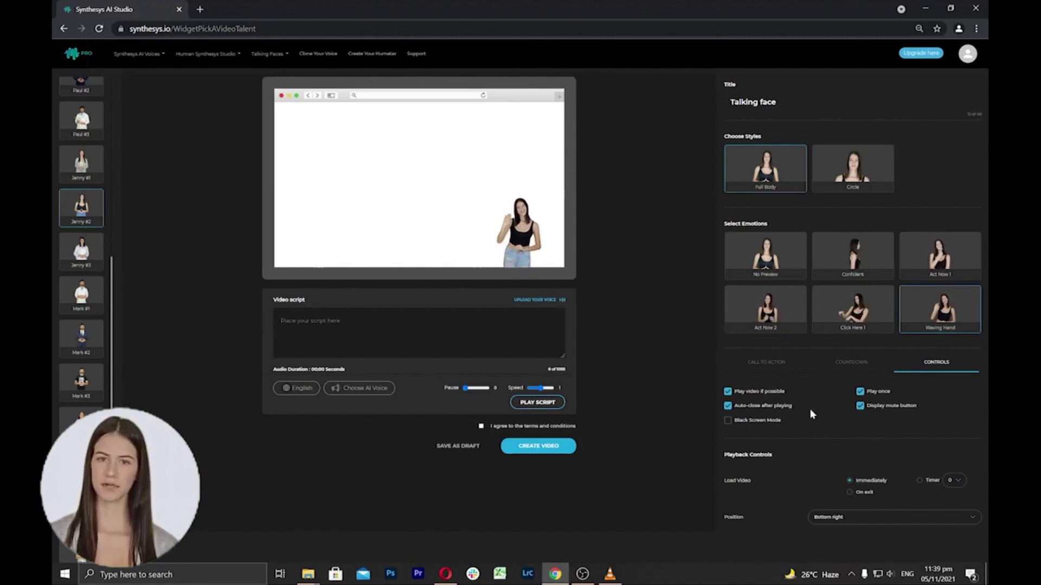
pyautogui.click(727, 421)
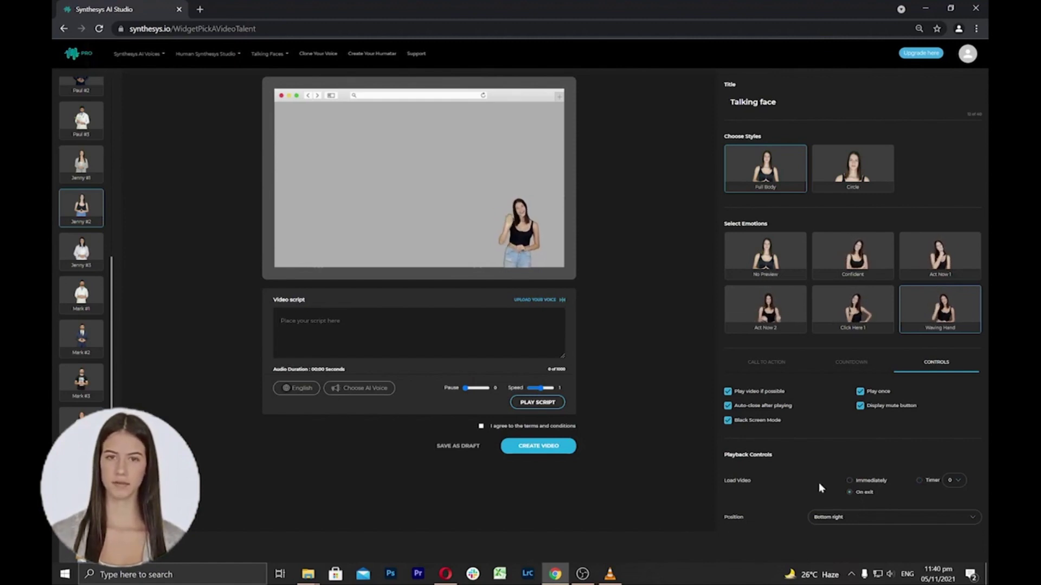
pyautogui.click(837, 519)
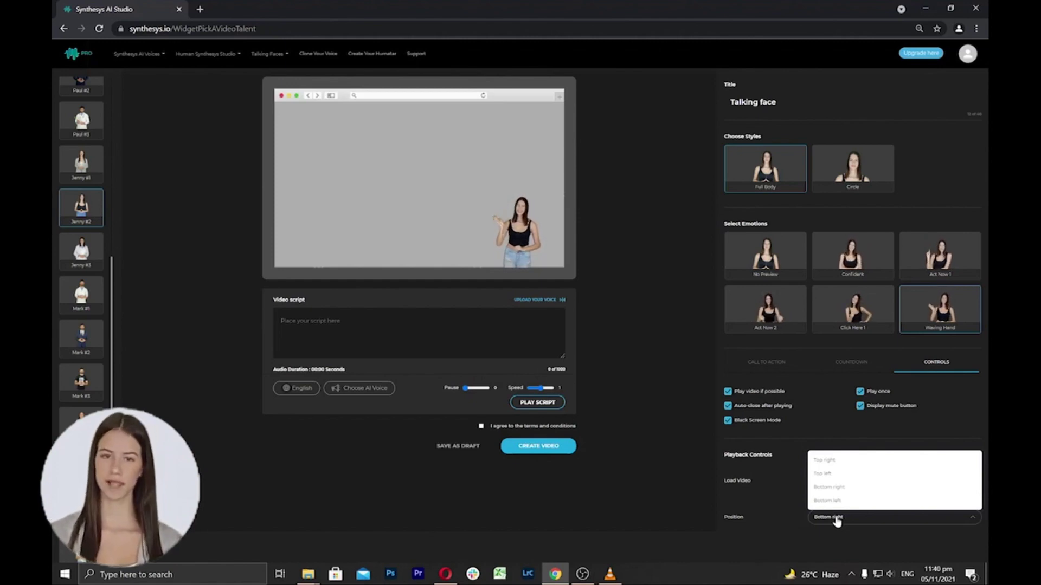
pyautogui.click(823, 473)
pyautogui.click(831, 518)
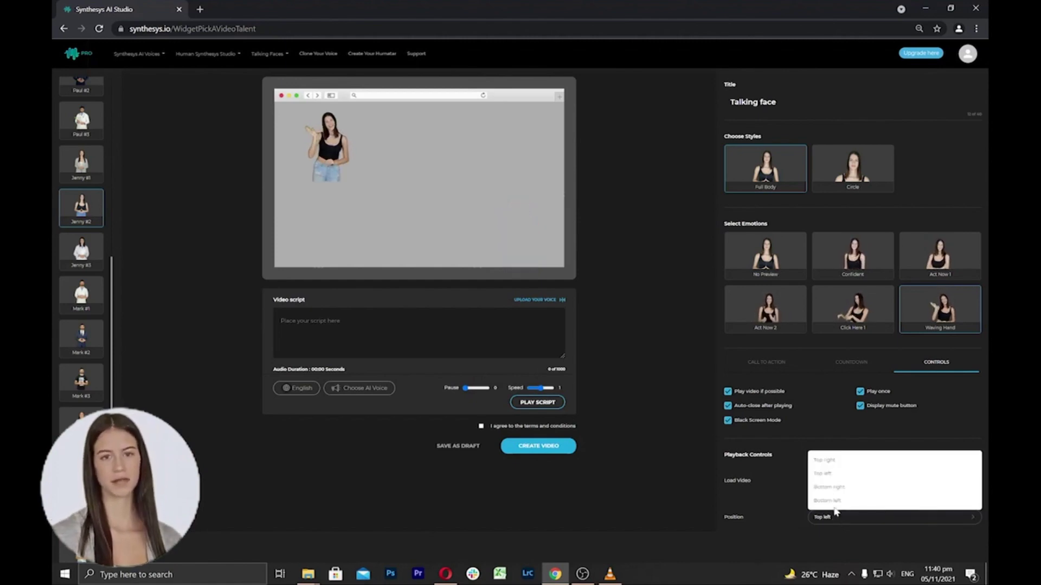
pyautogui.click(824, 460)
pyautogui.click(832, 518)
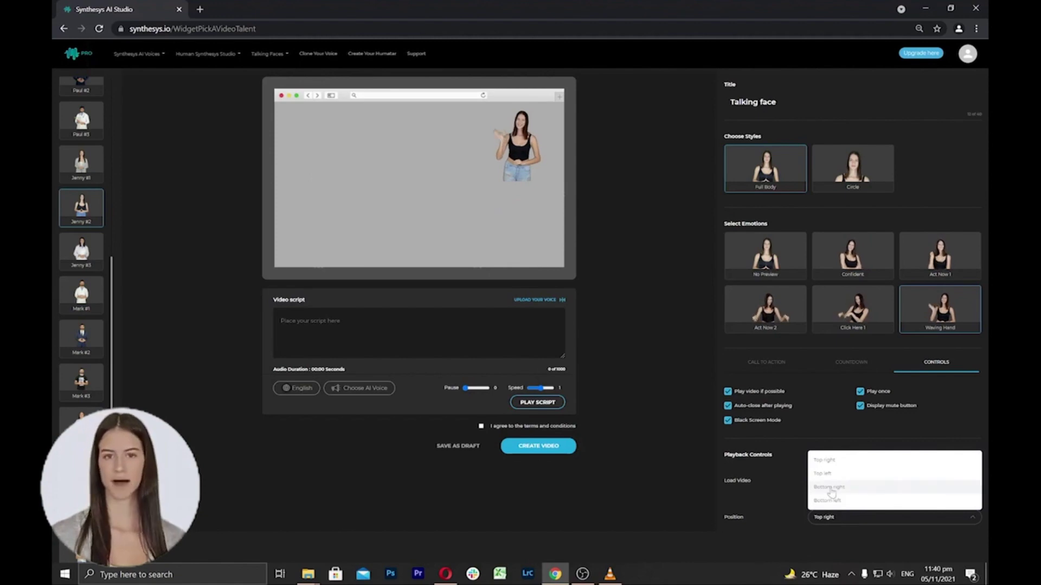
pyautogui.click(829, 500)
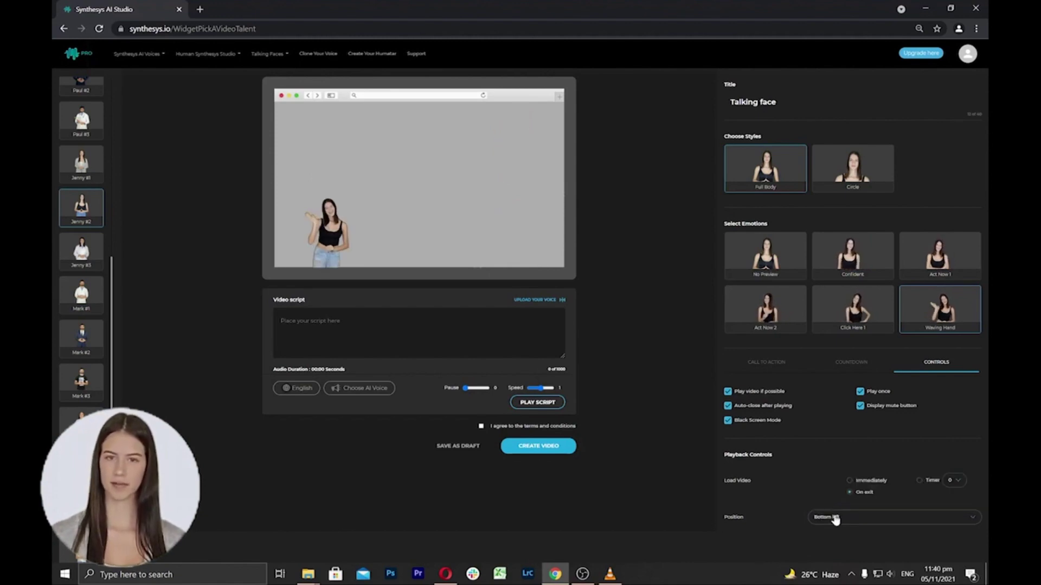
pyautogui.click(835, 519)
pyautogui.click(830, 488)
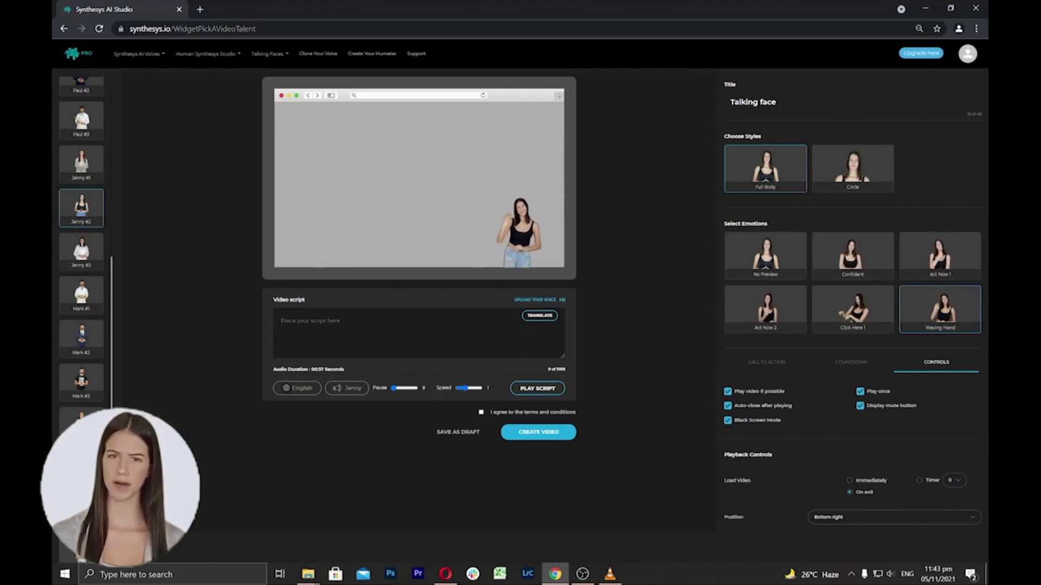
# - Paste in the script, keep English as the language, and choose the English (Australia) voice
pyautogui.click(281, 321)
pyautogui.hotkey('ctrl', 'v')
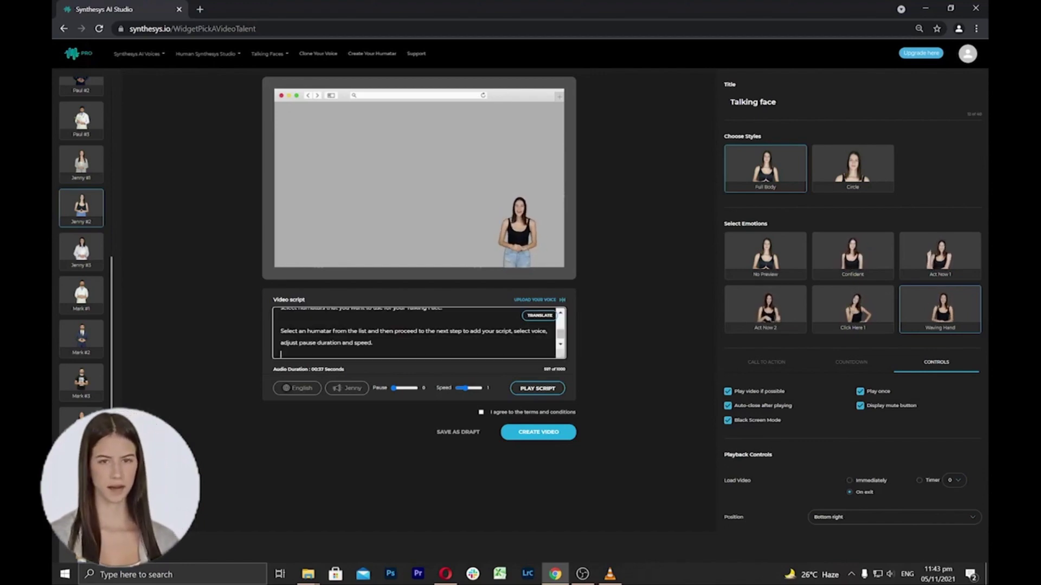
pyautogui.click(313, 389)
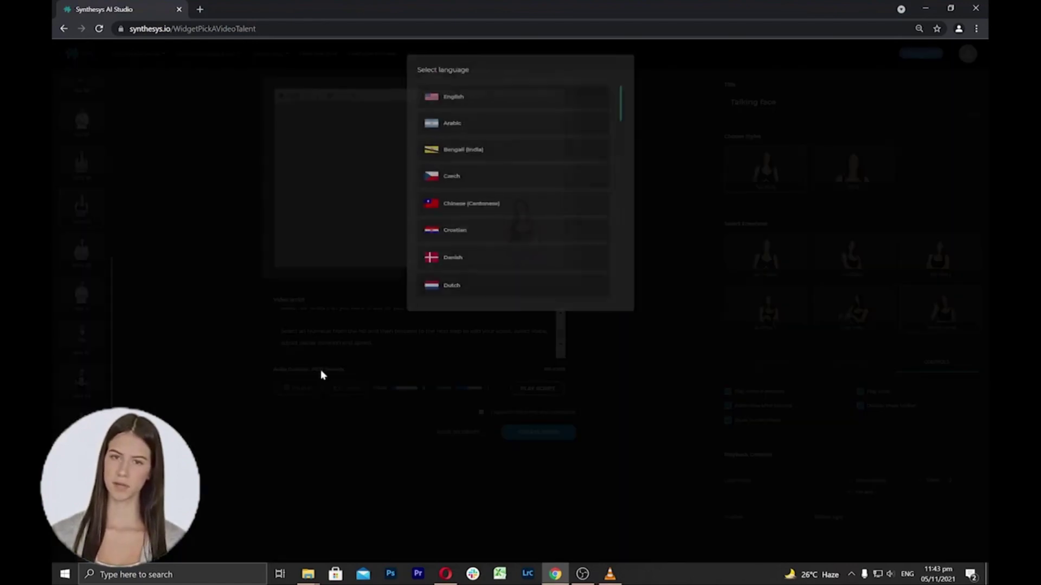
pyautogui.click(446, 97)
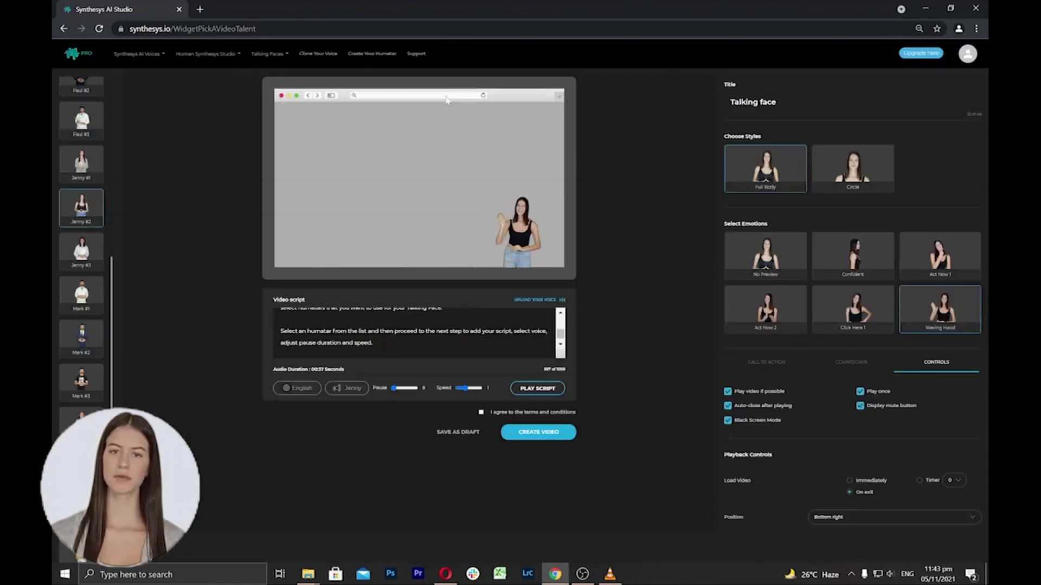
pyautogui.click(353, 390)
pyautogui.scroll(-5, 452, 179)
pyautogui.scroll(-5, 452, 212)
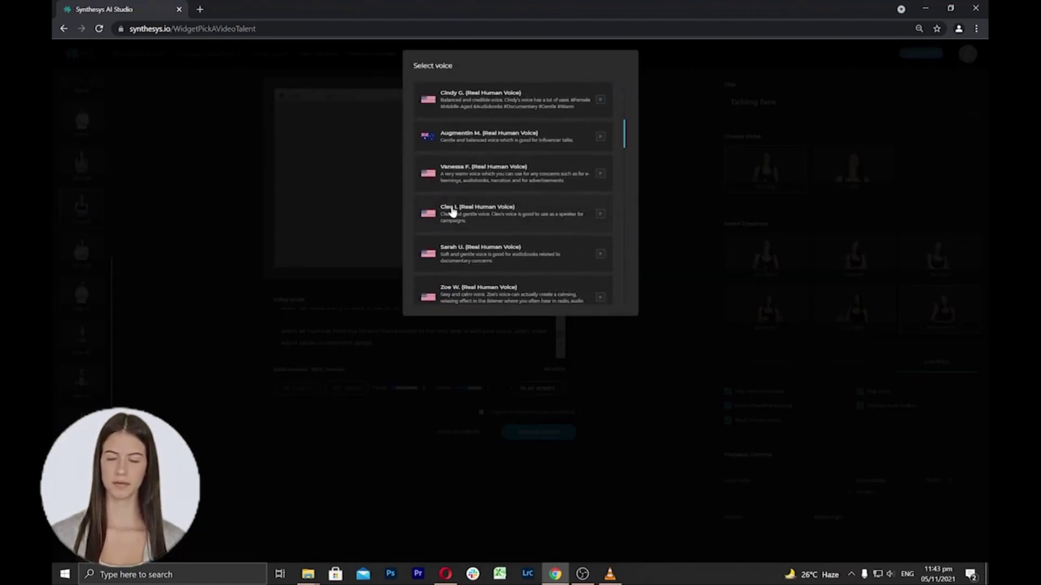
pyautogui.click(455, 193)
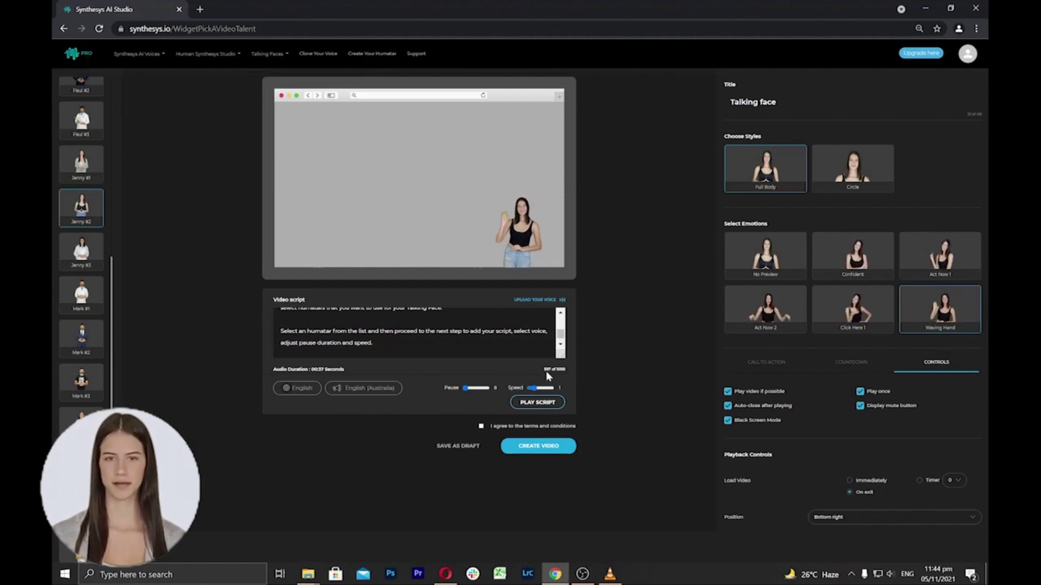
pyautogui.moveTo(552, 369); pyautogui.dragTo(567, 372)
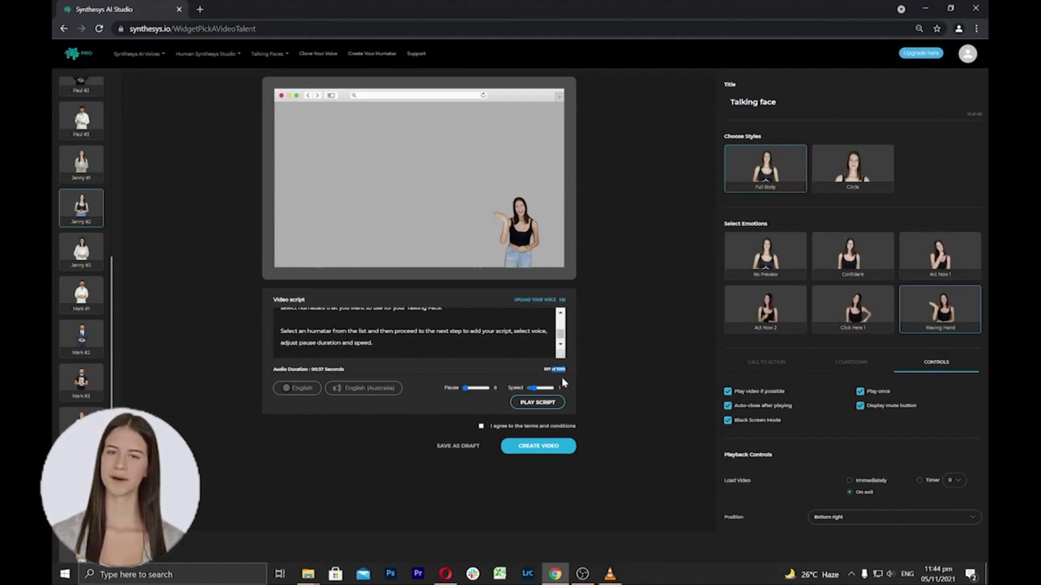
# - Preview the script audio, accept the terms and conditions, and create the video
pyautogui.click(535, 404)
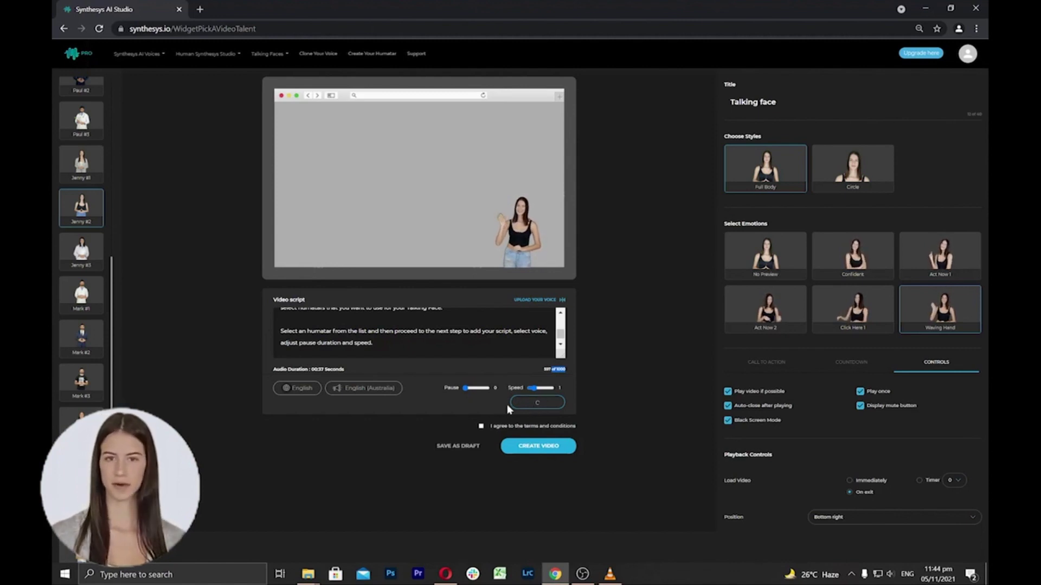
pyautogui.click(481, 426)
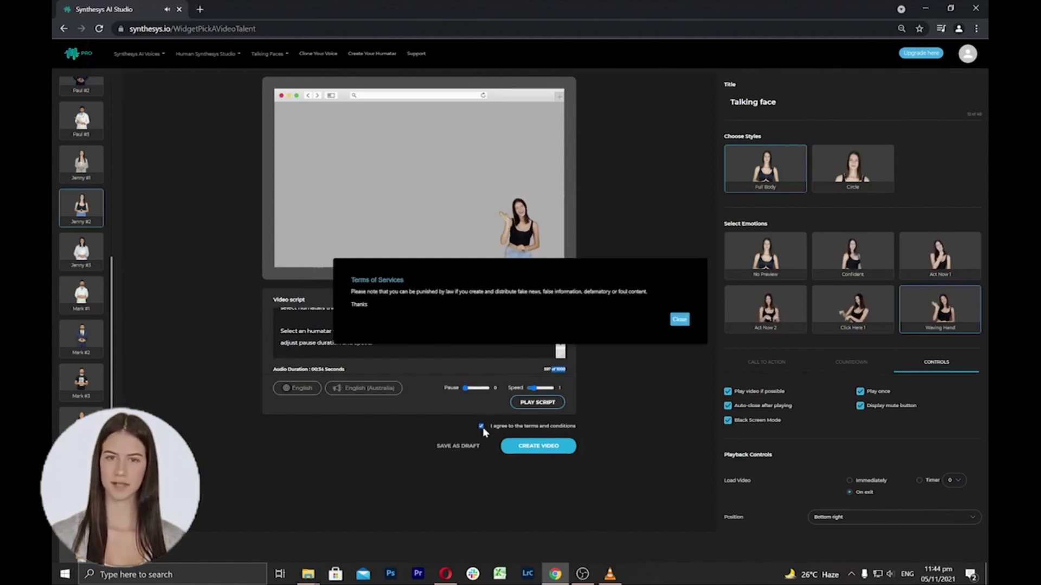
pyautogui.click(678, 323)
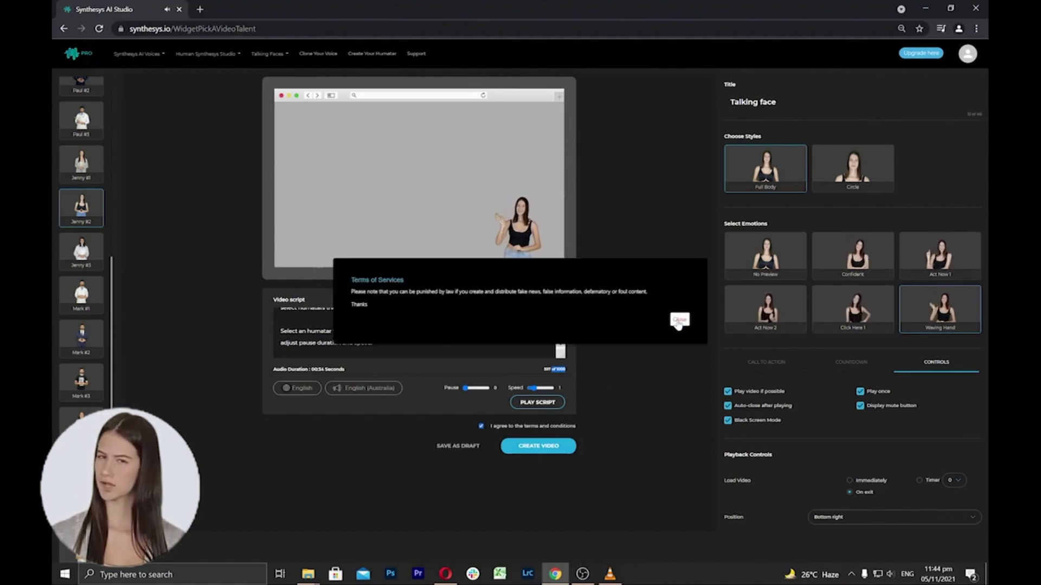
pyautogui.click(553, 450)
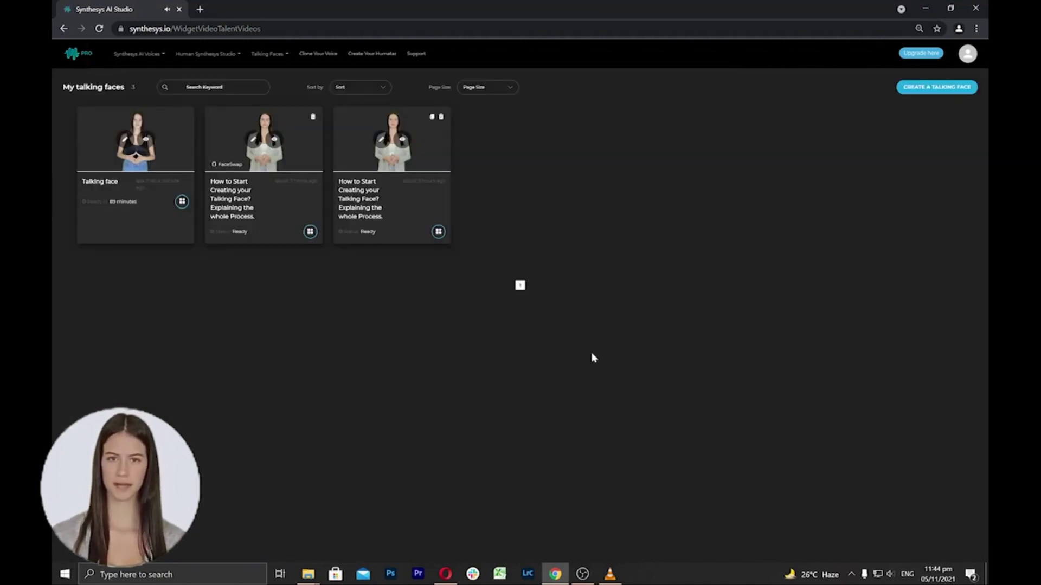
# - Wait until the Talking face card in My talking faces shows Ready
pyautogui.moveTo(95, 182); pyautogui.dragTo(145, 201)
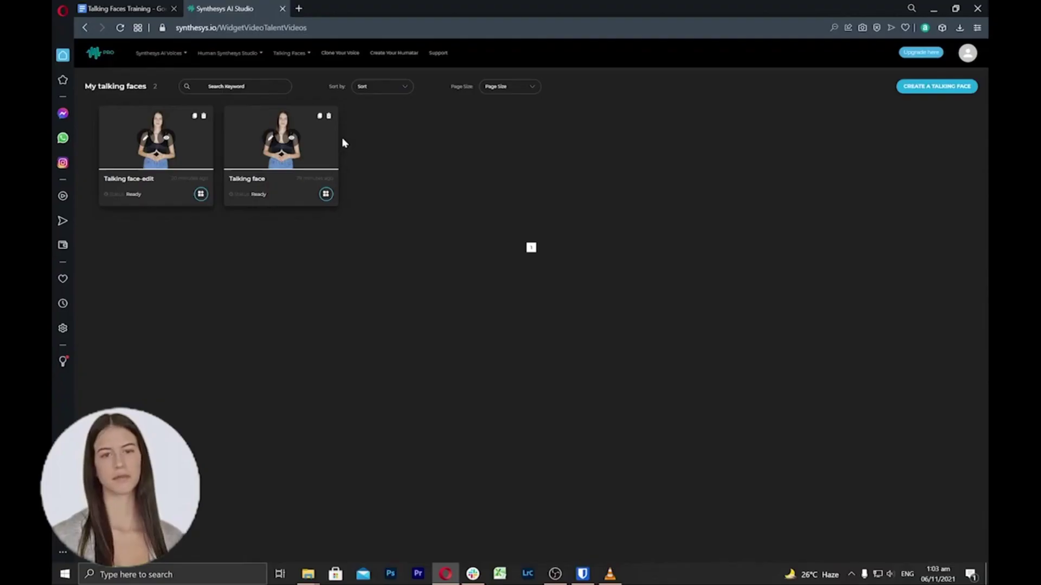
# - Go to the Reface feature from the Talking Faces menu
pyautogui.click(288, 53)
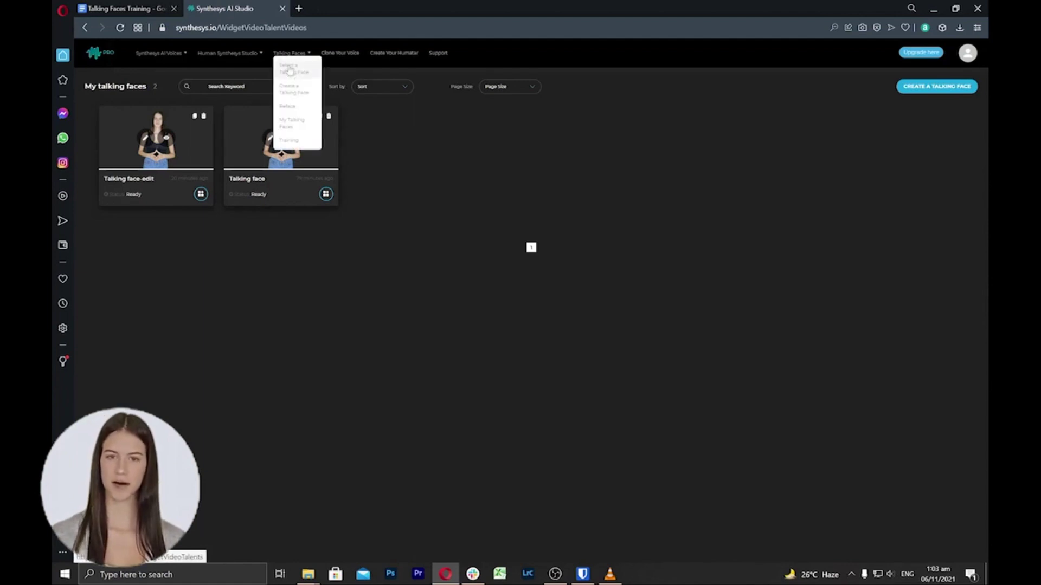
pyautogui.click(292, 105)
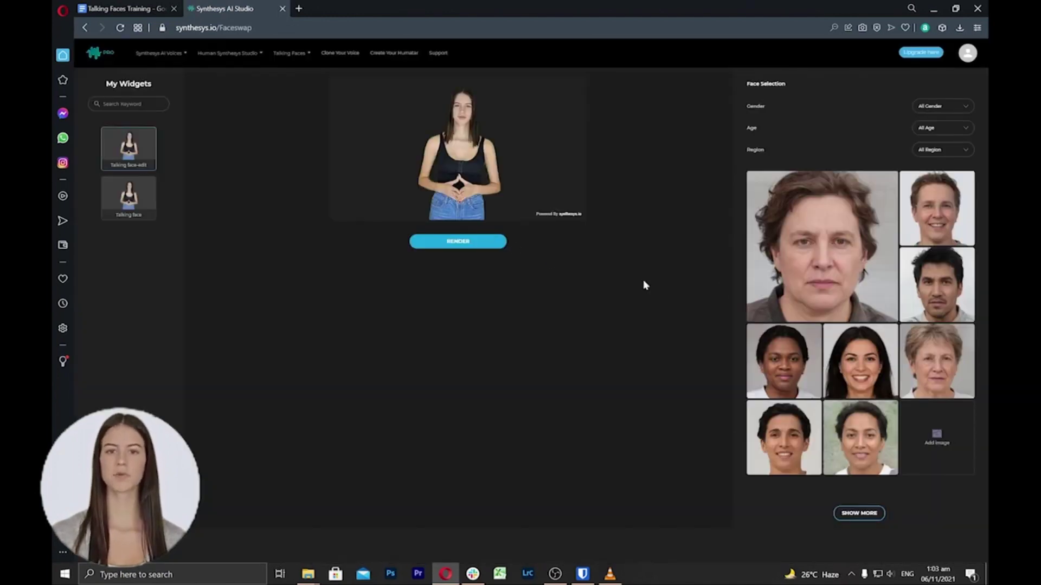
# - Filter the replacement faces to Female, dismissing the custom face upload window without uploading
pyautogui.click(955, 110)
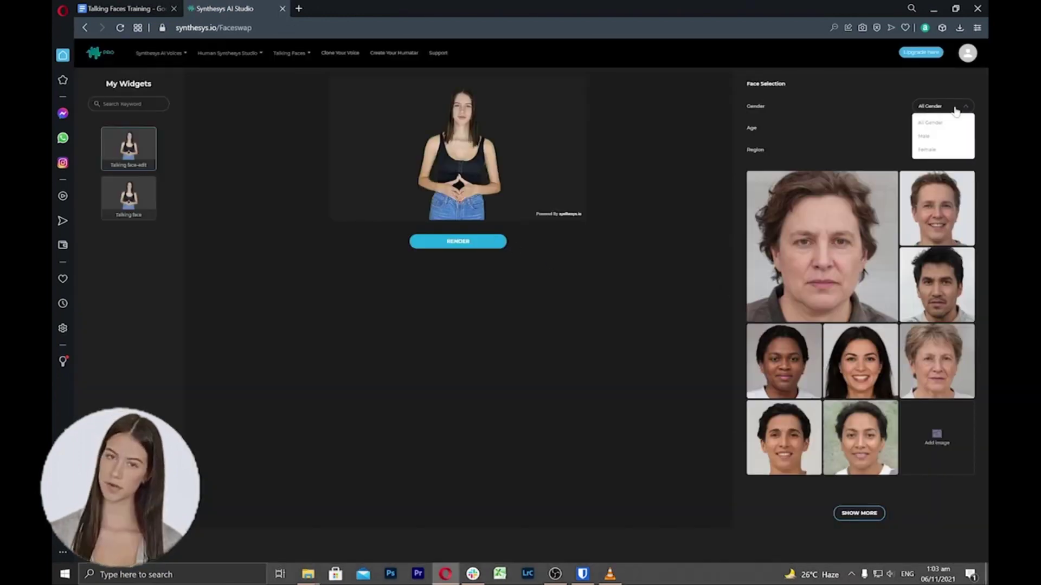
pyautogui.click(941, 151)
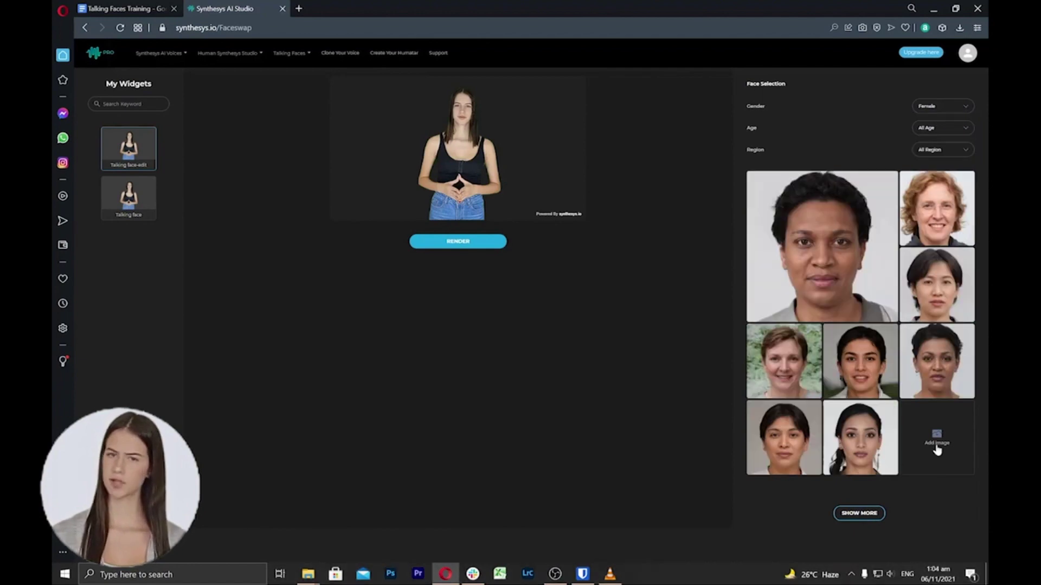
pyautogui.click(936, 443)
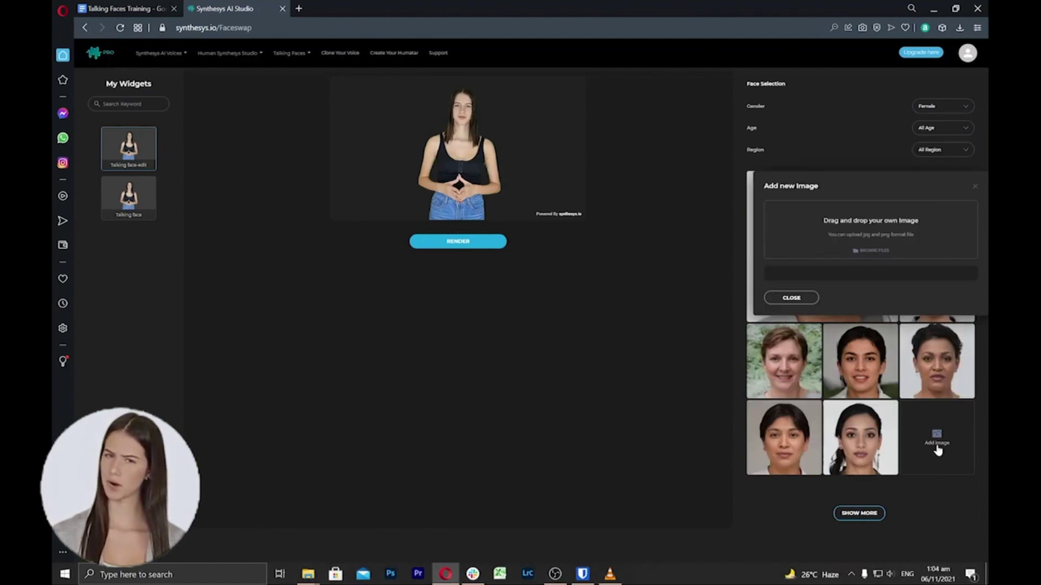
pyautogui.click(793, 297)
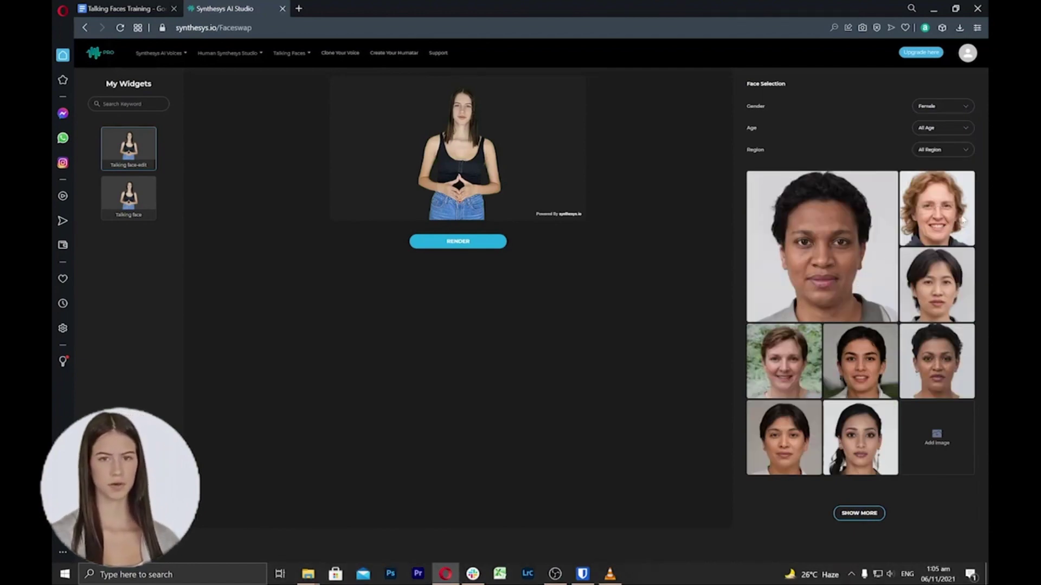
pyautogui.click(963, 110)
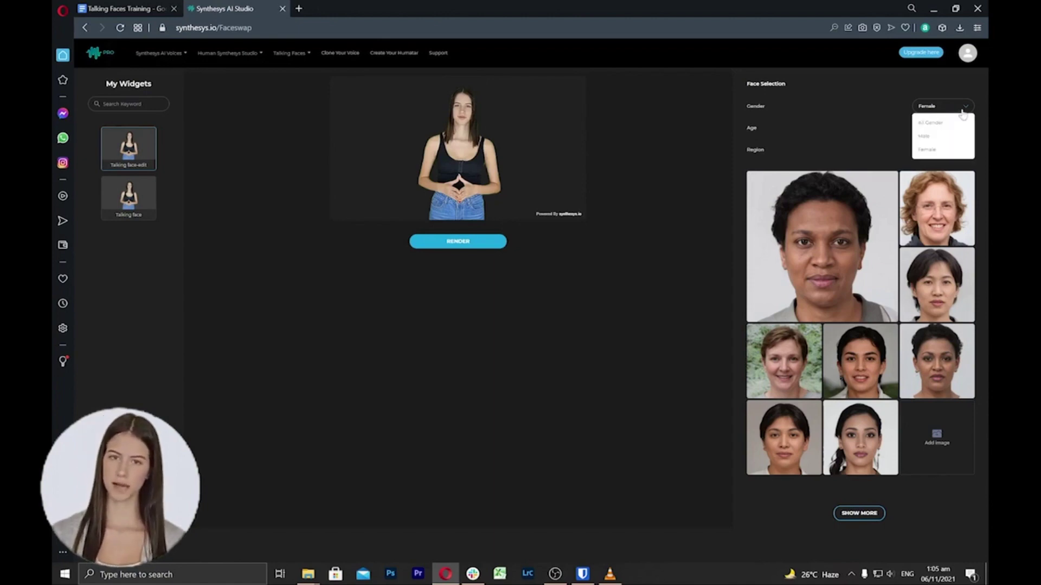
pyautogui.click(936, 123)
pyautogui.click(954, 108)
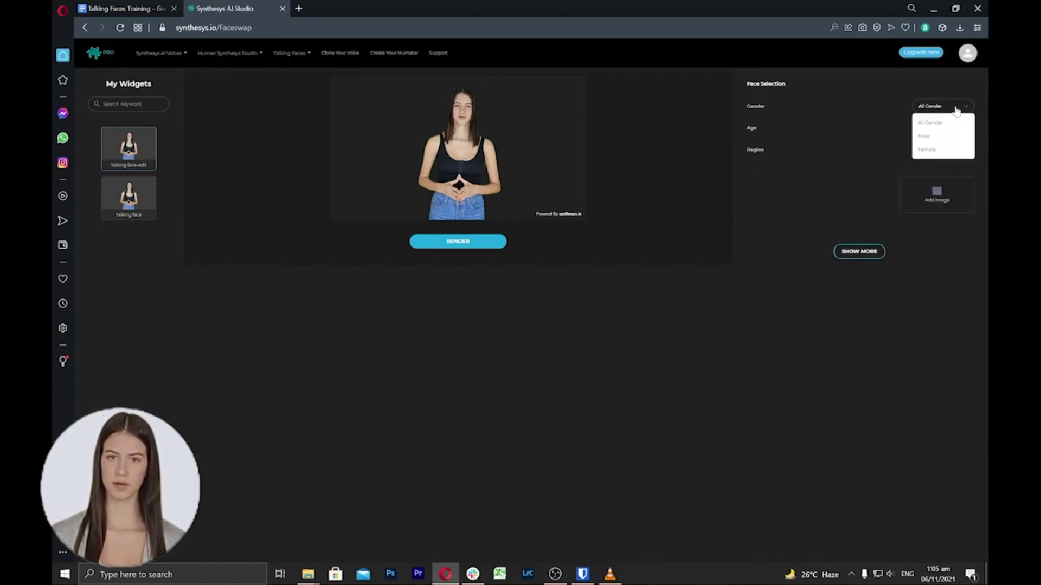
pyautogui.click(943, 150)
# - Narrow faces to Young Adult and White, pick the top-right face, and start the render
pyautogui.click(949, 130)
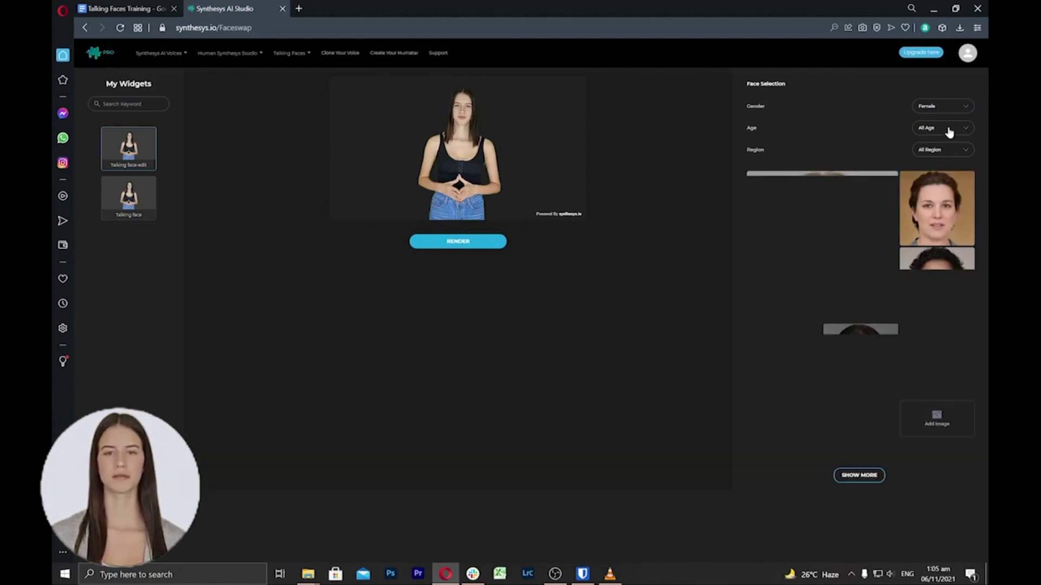
pyautogui.click(939, 158)
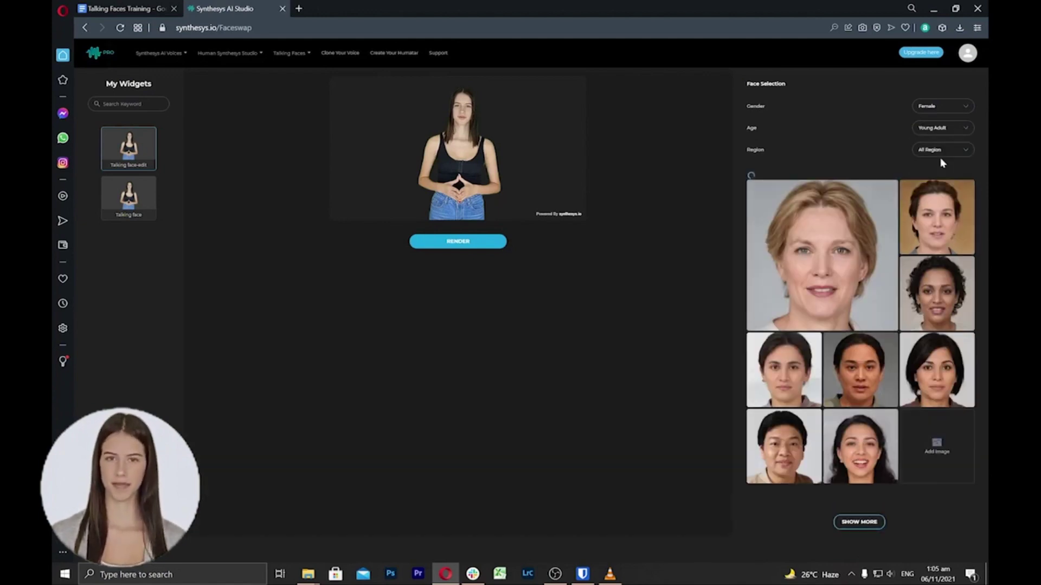
pyautogui.click(944, 153)
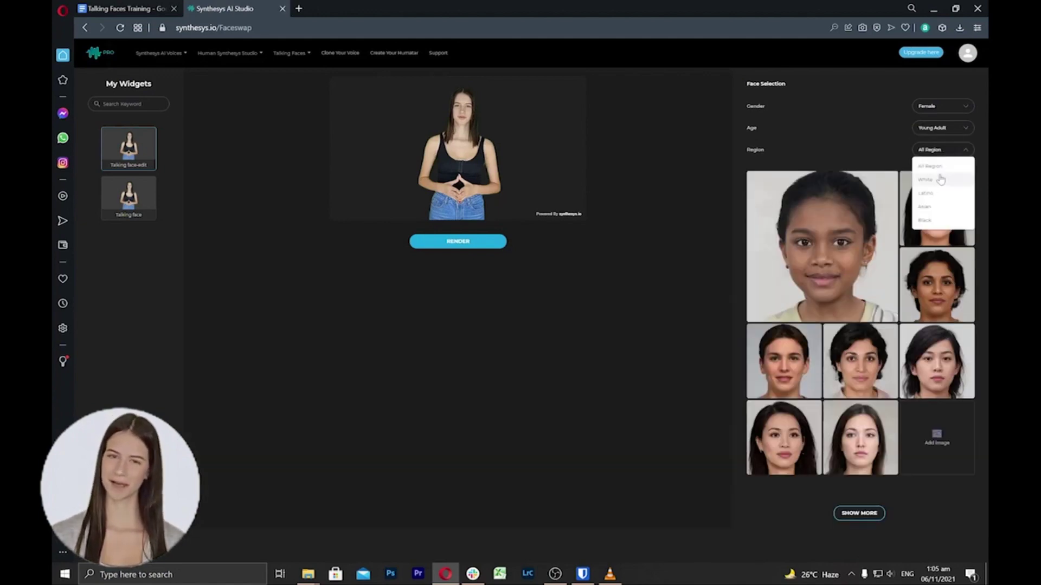
pyautogui.click(940, 182)
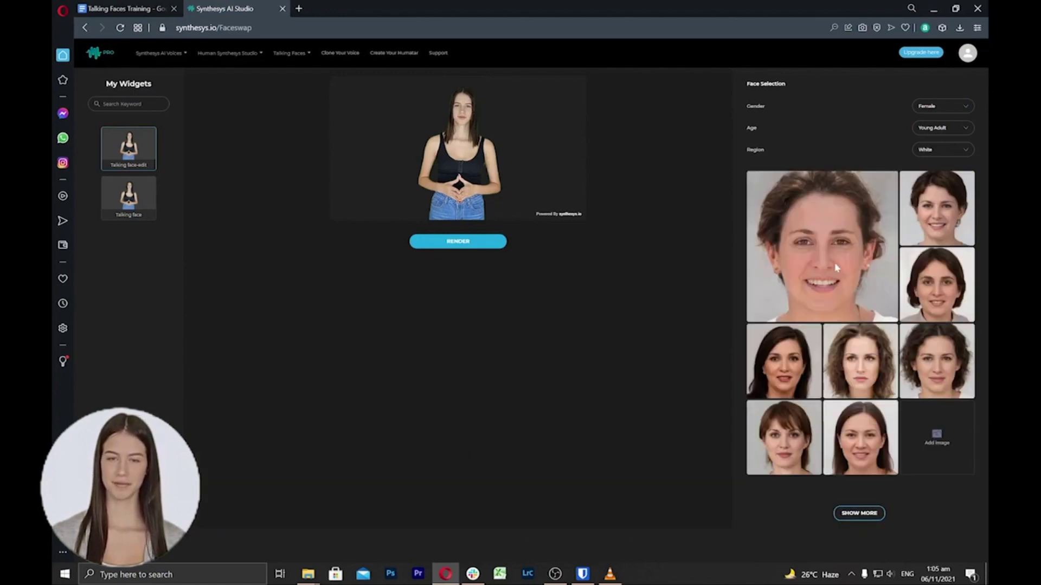
pyautogui.click(943, 227)
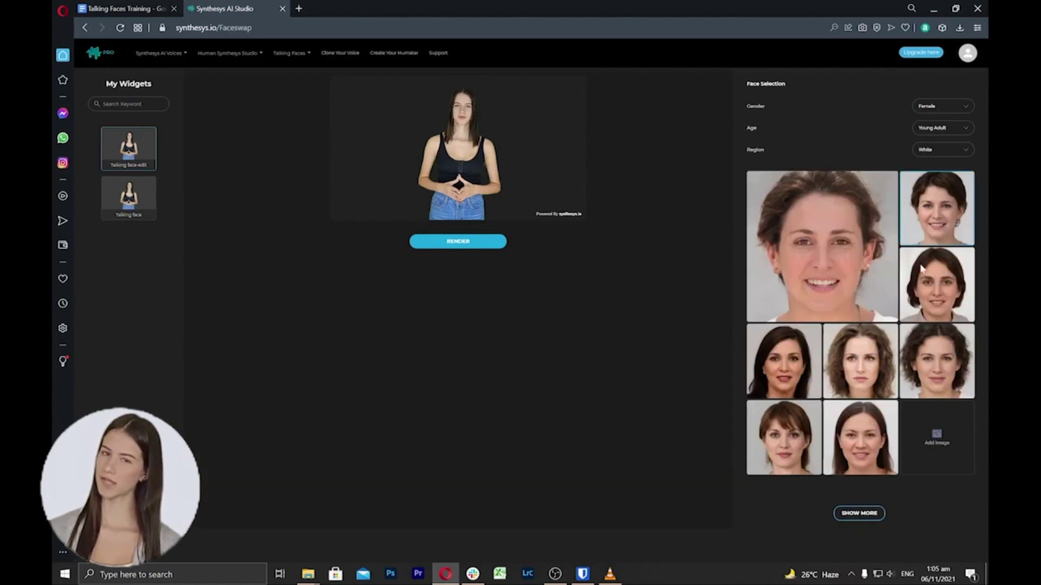
pyautogui.click(482, 247)
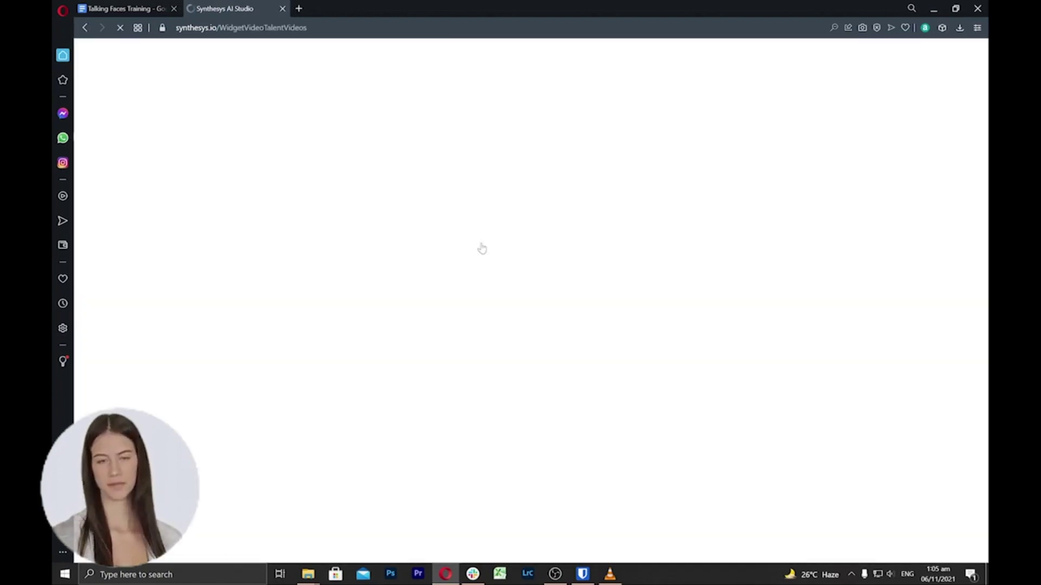